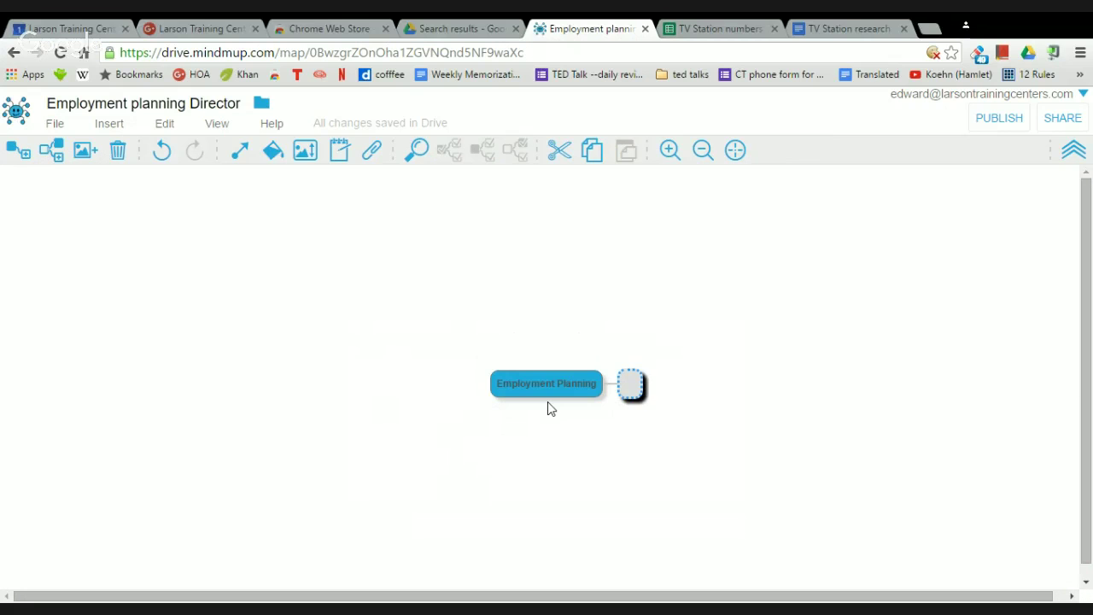
Name the new child node "Dream postion" and give it the note "If you do what you love, you will never work a day in your life".
type("Dream postion")
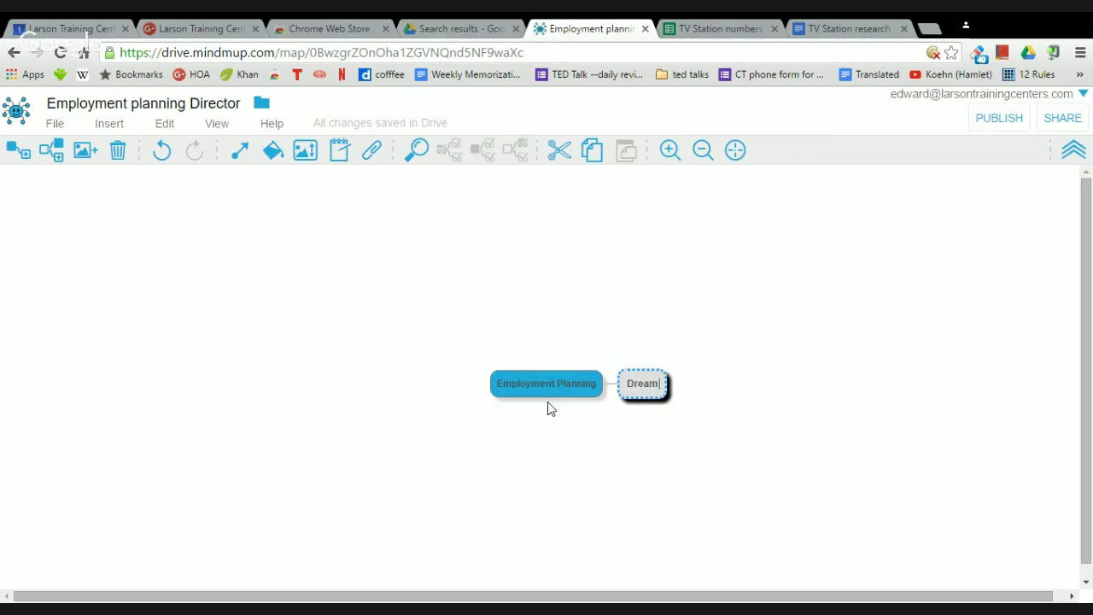
key("Return")
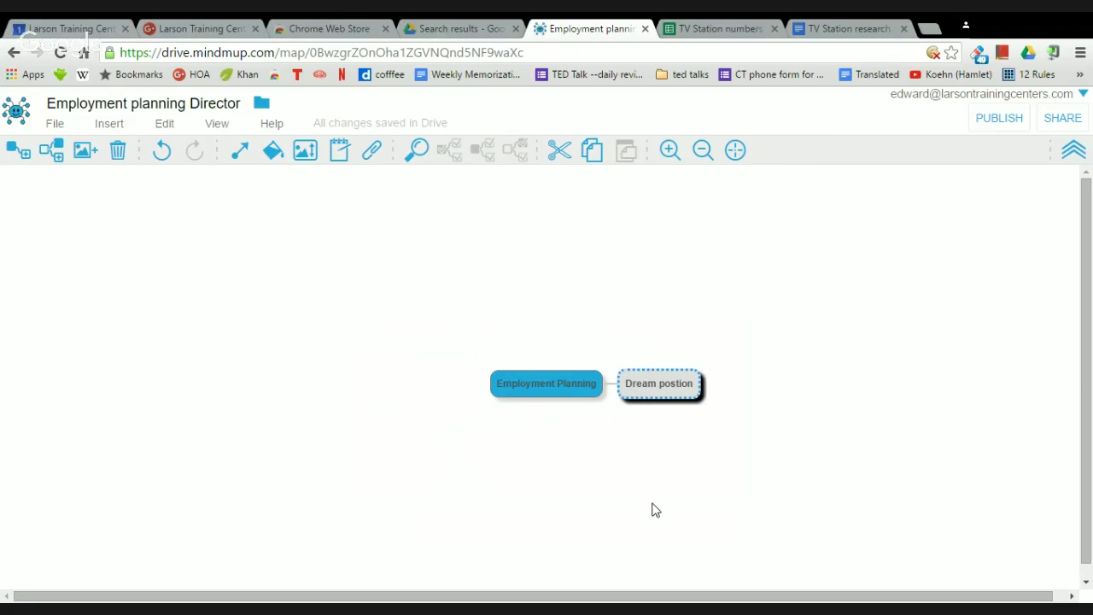
right_click(667, 396)
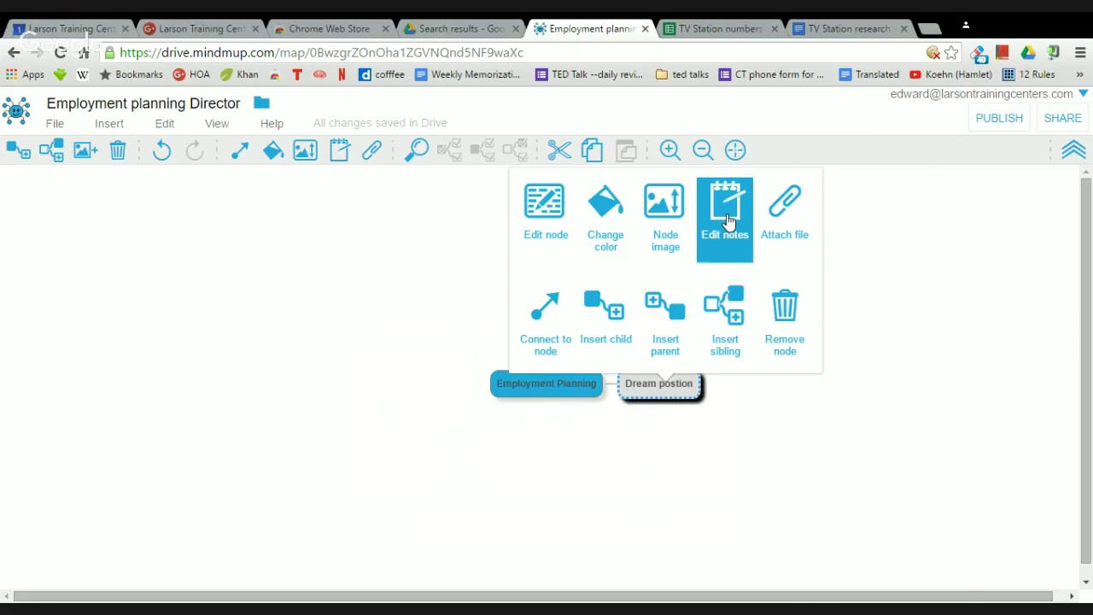
left_click(726, 221)
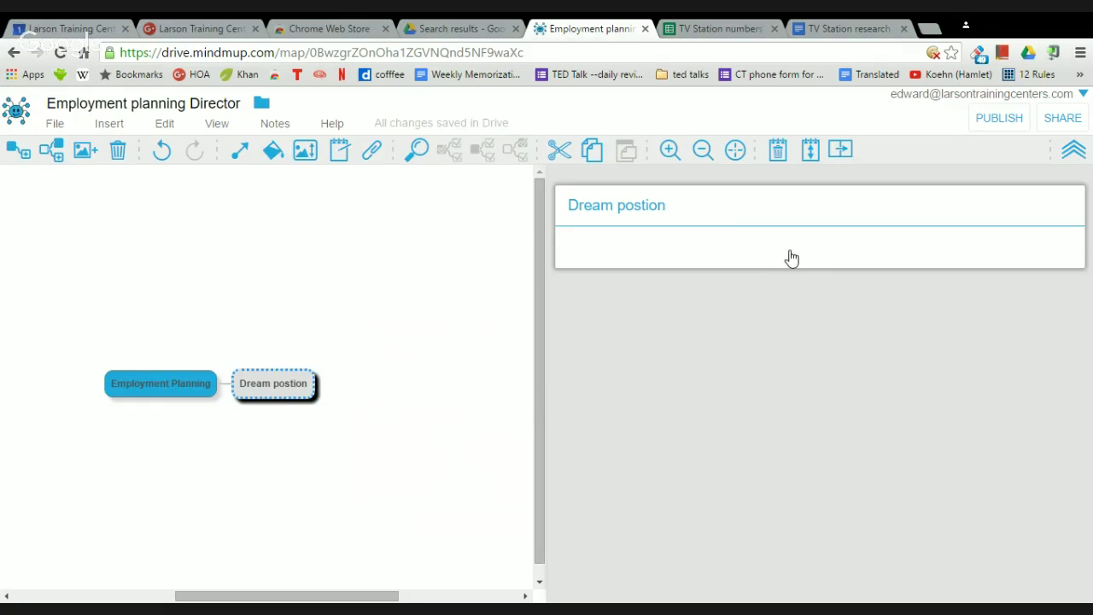
type("\"If you do what you love, you will never work a day in your life\"")
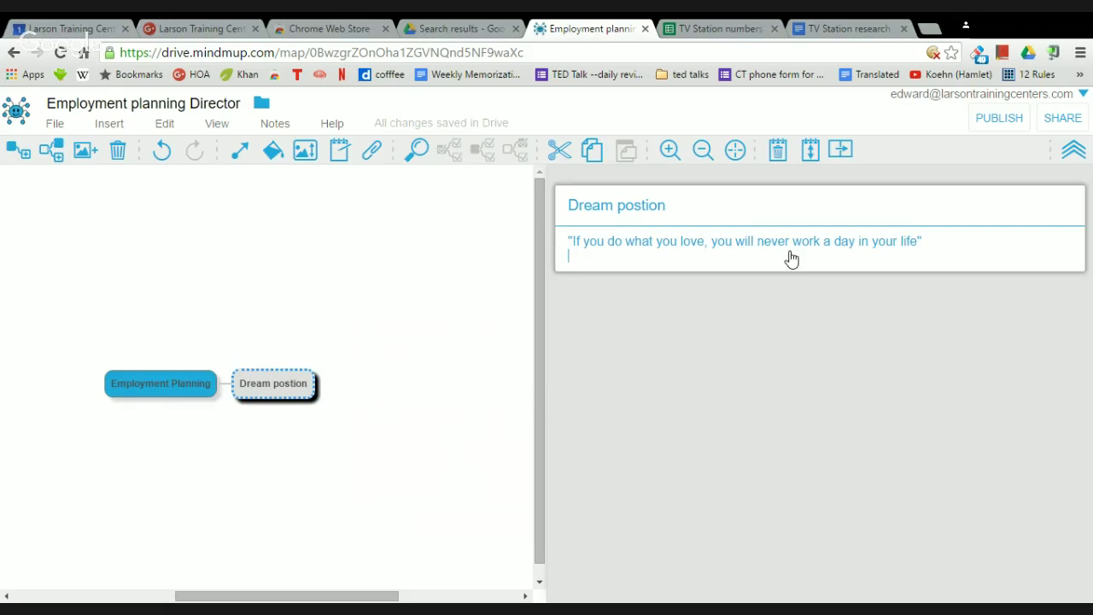
Add the line "What would I do, if I could do anything?" to the node's note and close the notes.
type("What would")
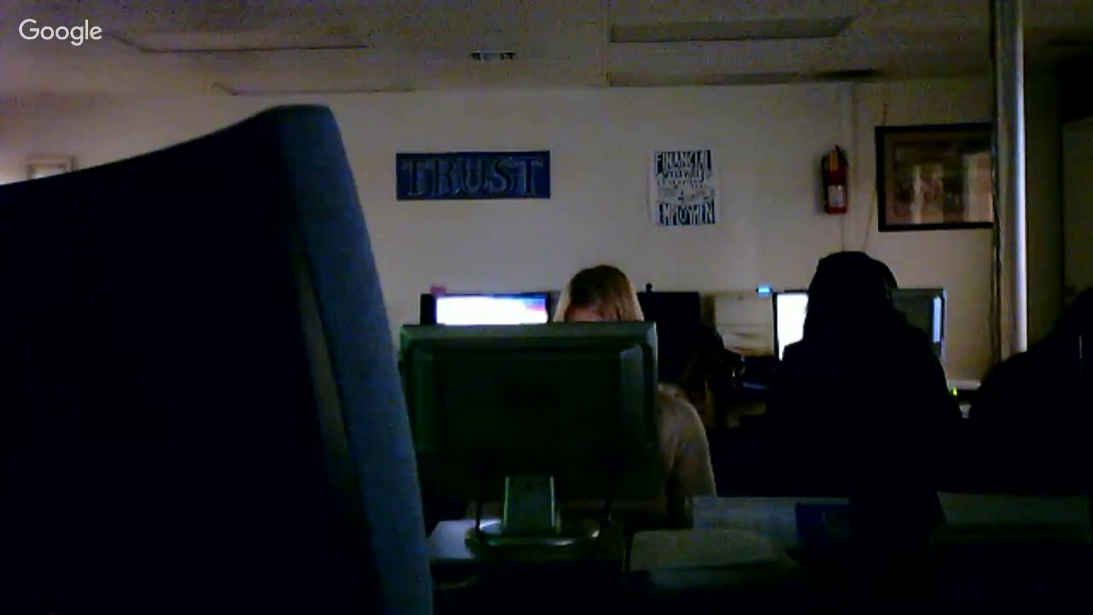
type("I do,")
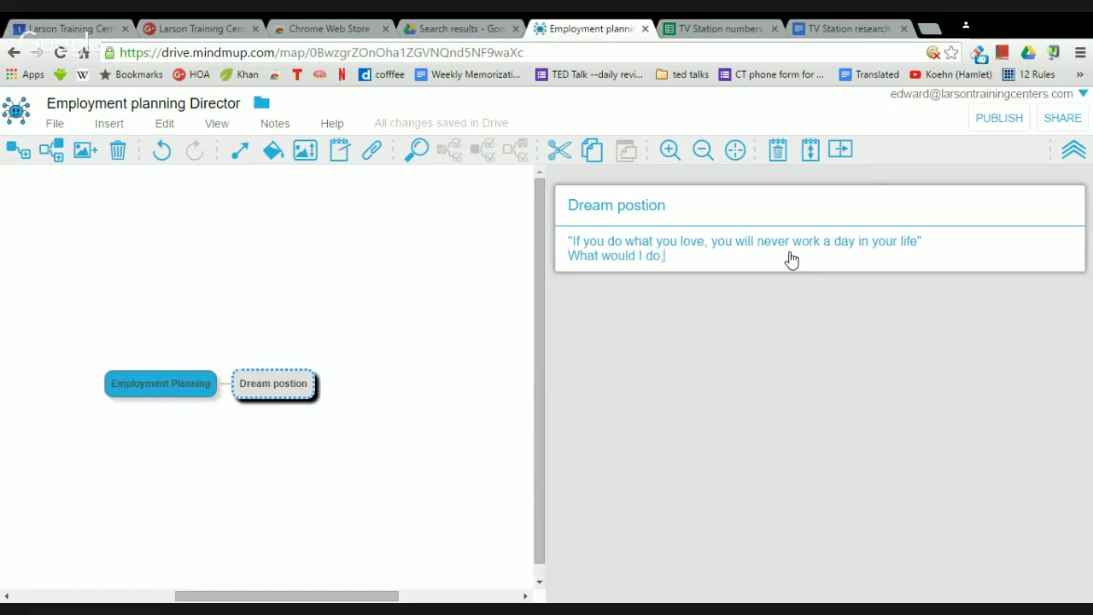
type("if I")
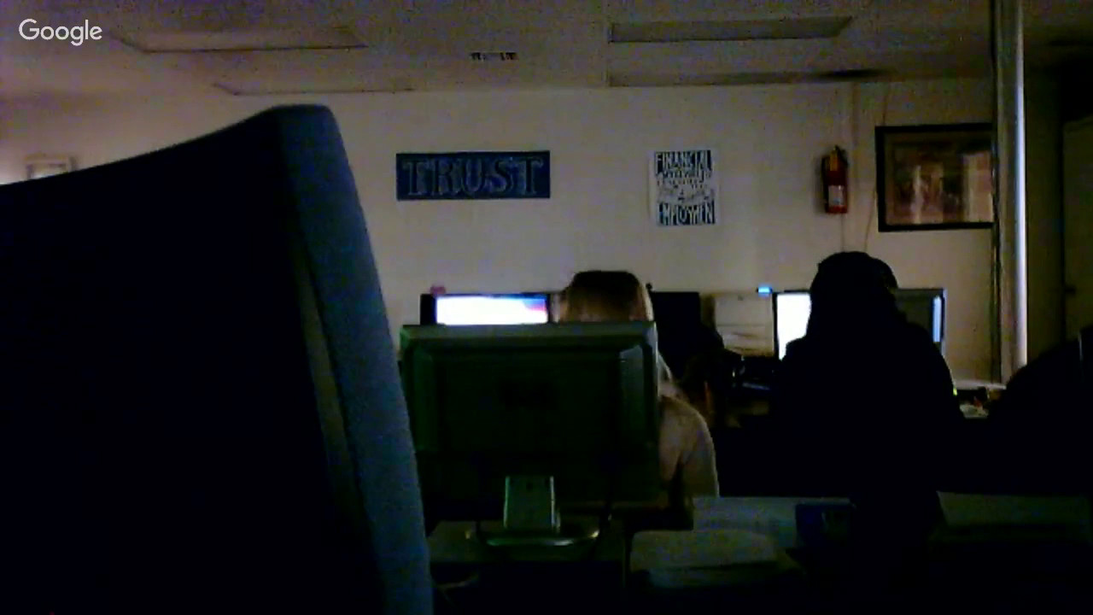
type("could do anythi")
type("ng")
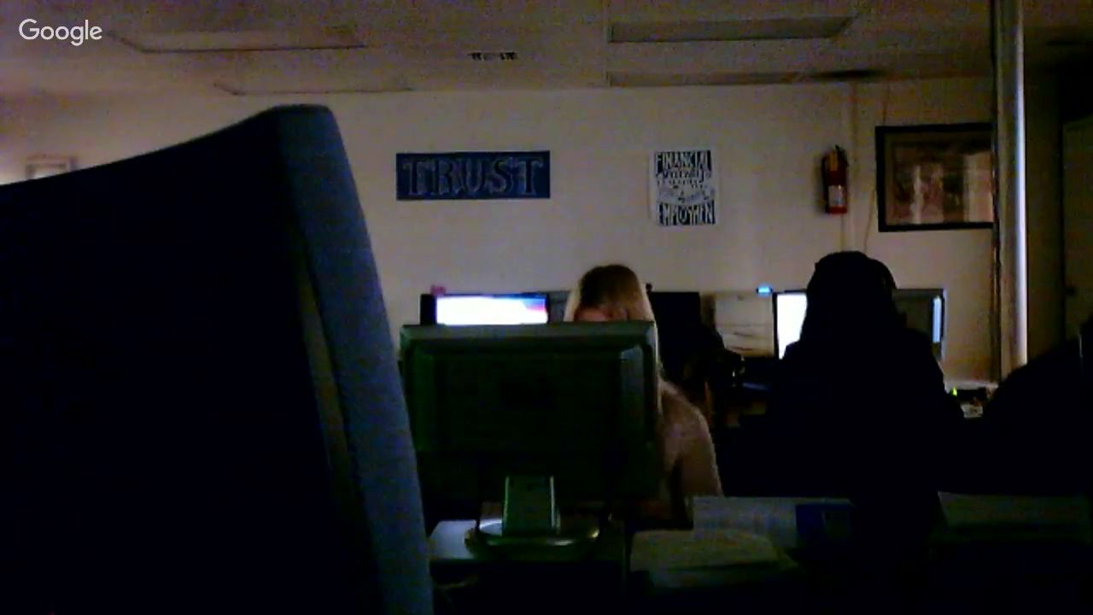
type("?")
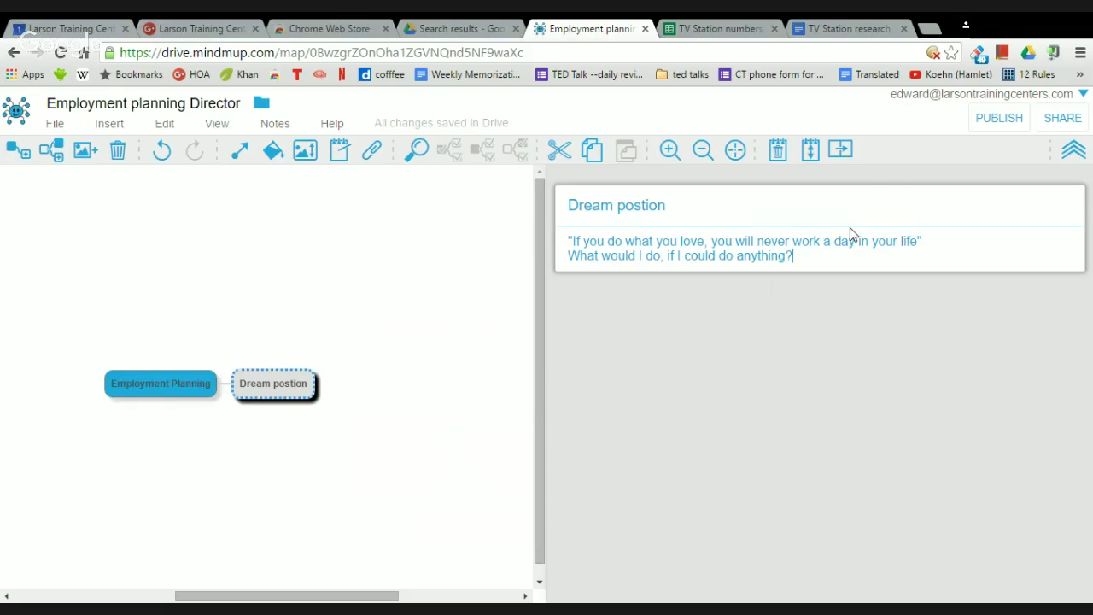
left_click(841, 154)
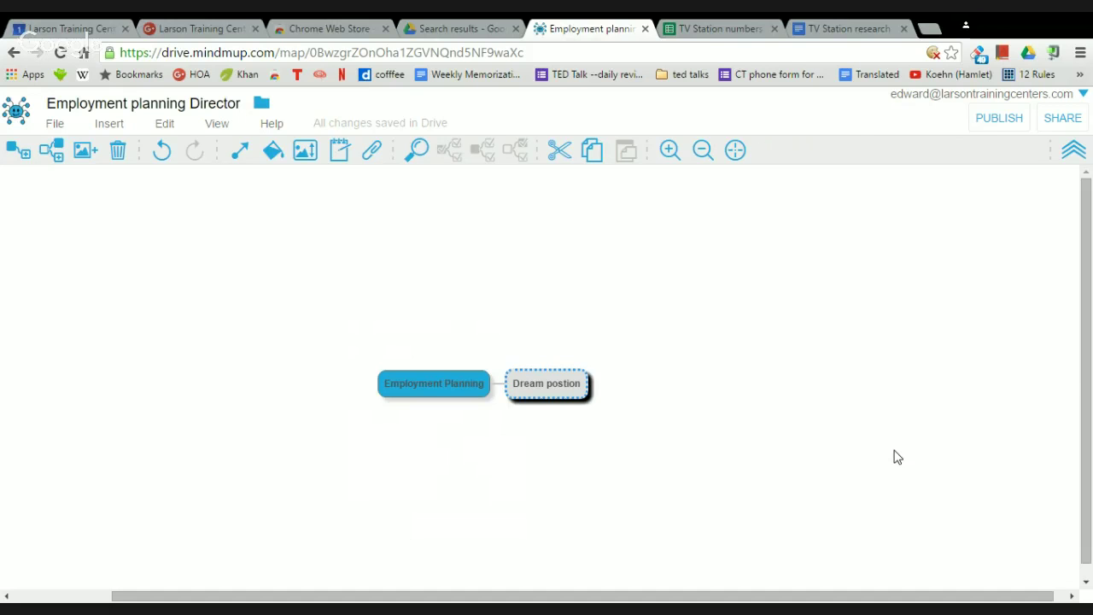
Add a child node named "Do for Free" to the "Dream postion" node.
key("Tab")
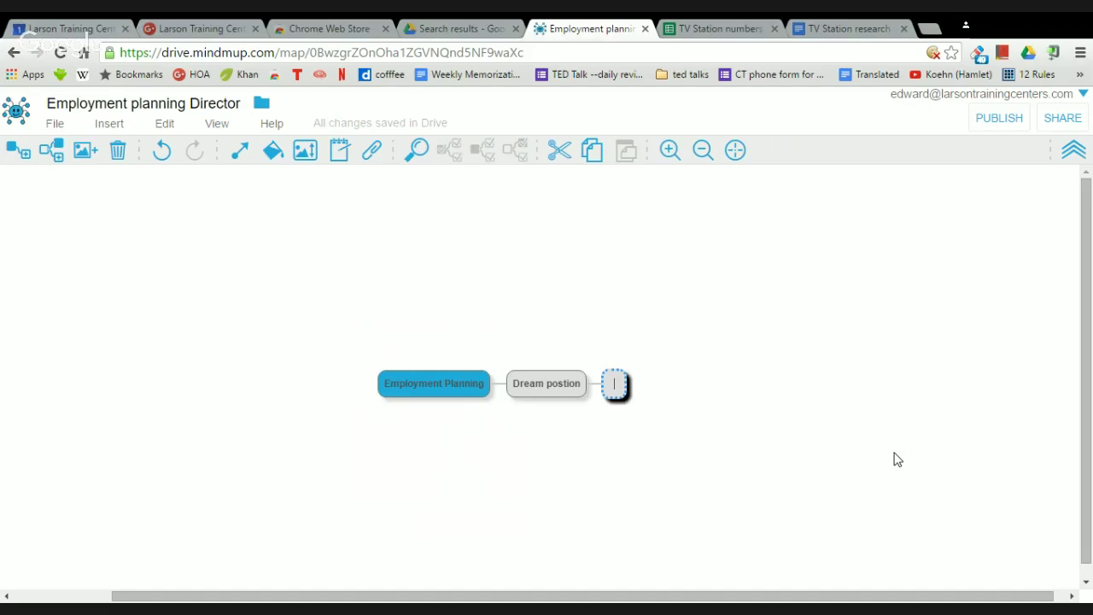
type("Do for free")
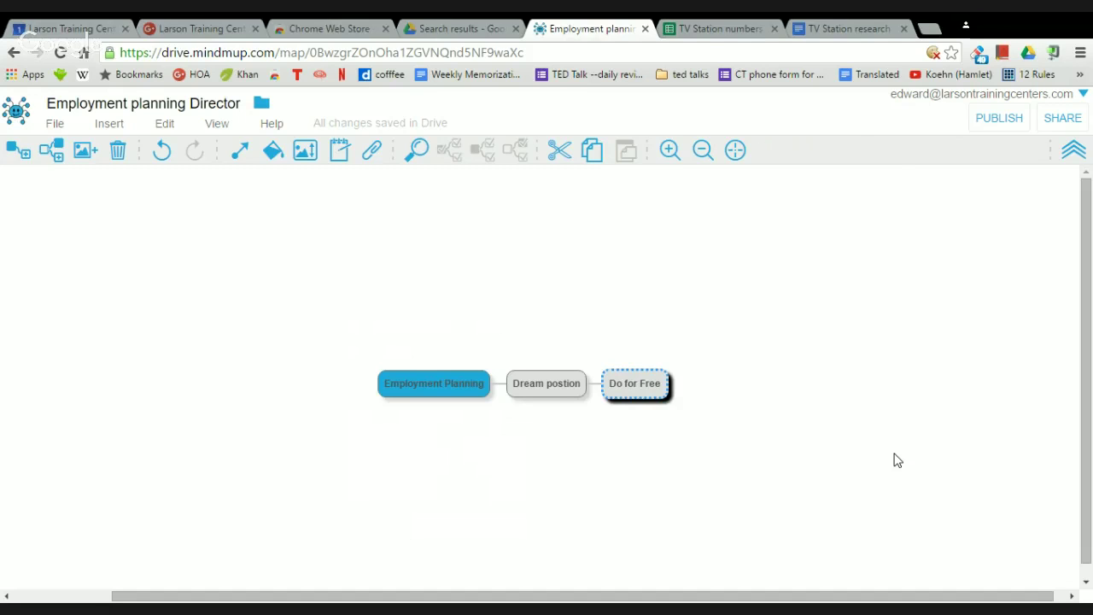
key("Return")
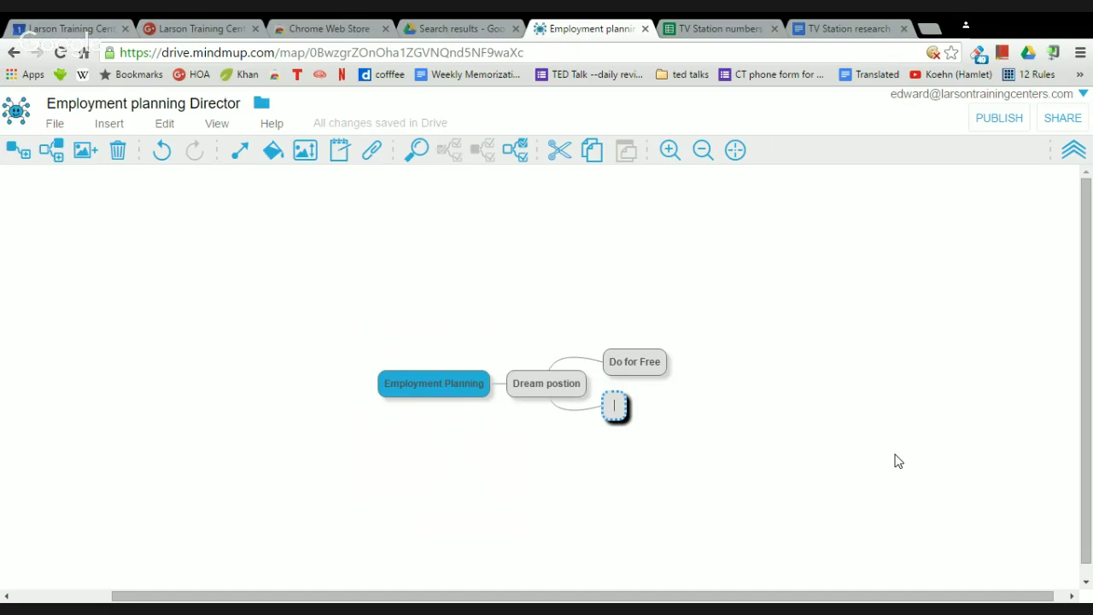
type("Pay")
type("to do")
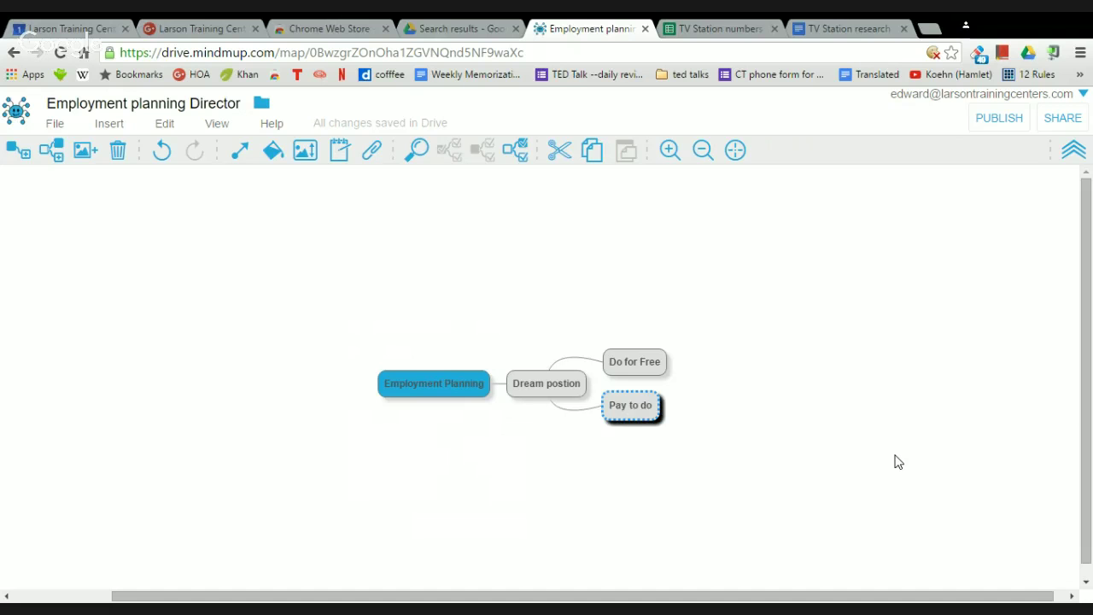
key("BackSpace")
key("BackSpace")
type("Do")
key("Escape")
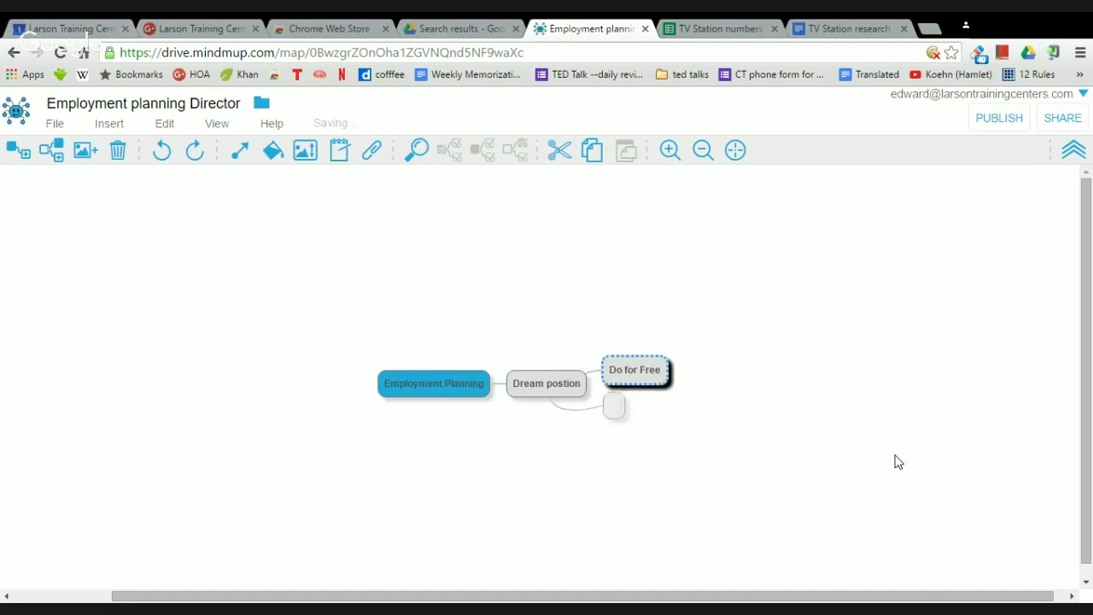
Add a sibling node named "Pay to Do" below "Do for Free".
key("Return")
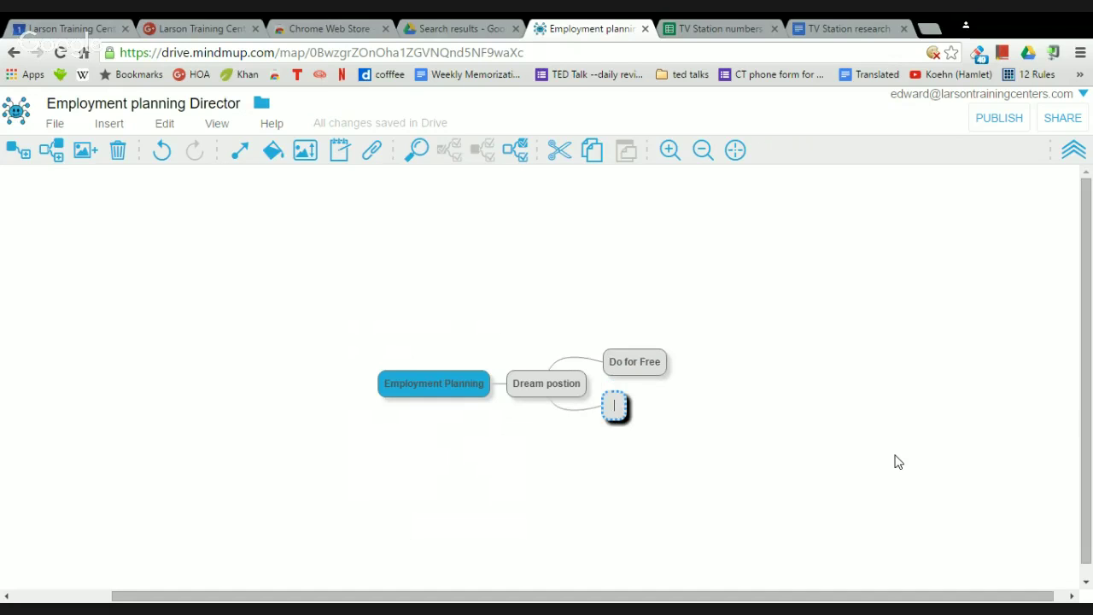
type("Pay to Do")
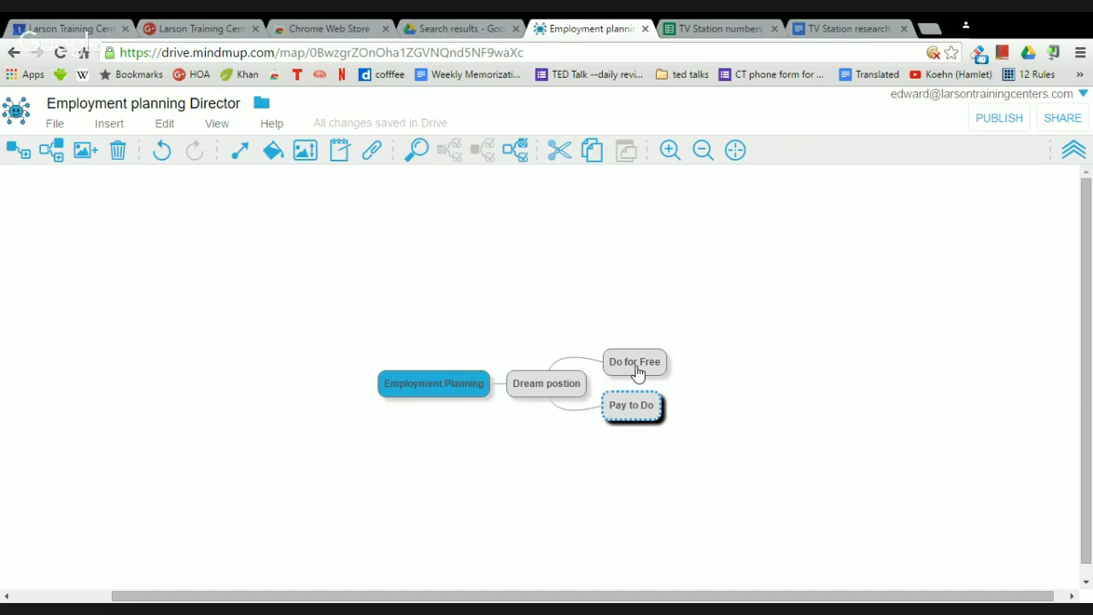
Add two child nodes to "Do for Free", named "write books" and "YouTube Interviews".
left_click(646, 365)
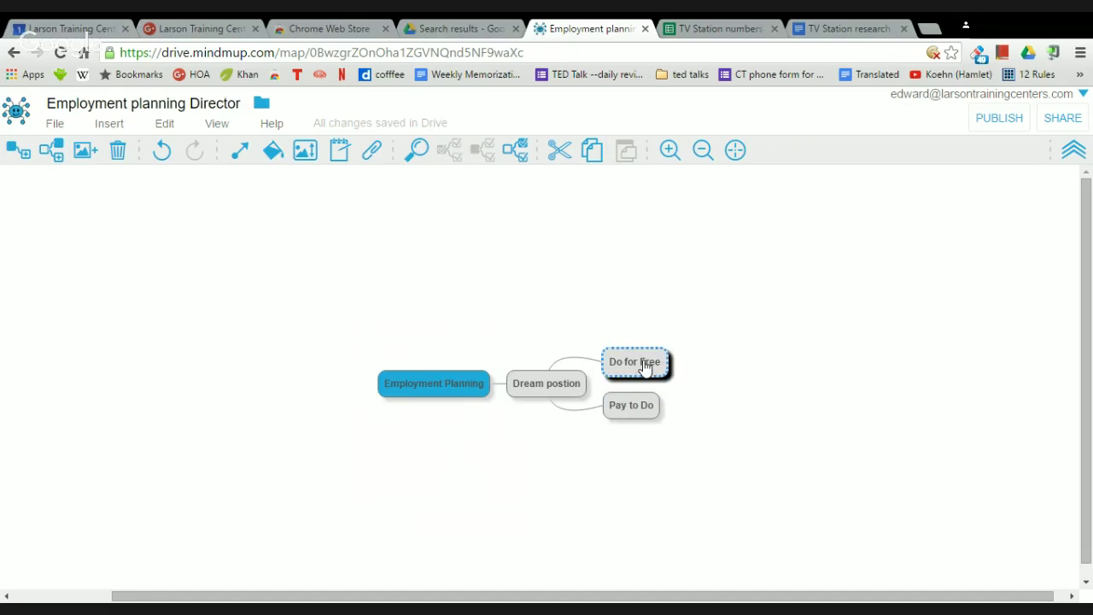
key("Tab")
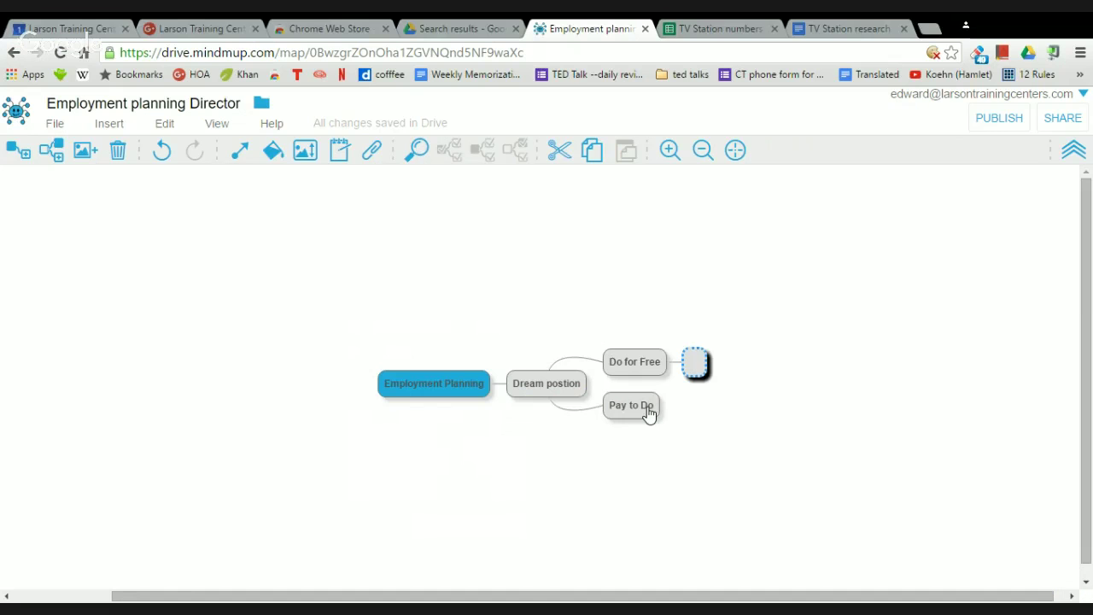
type("w")
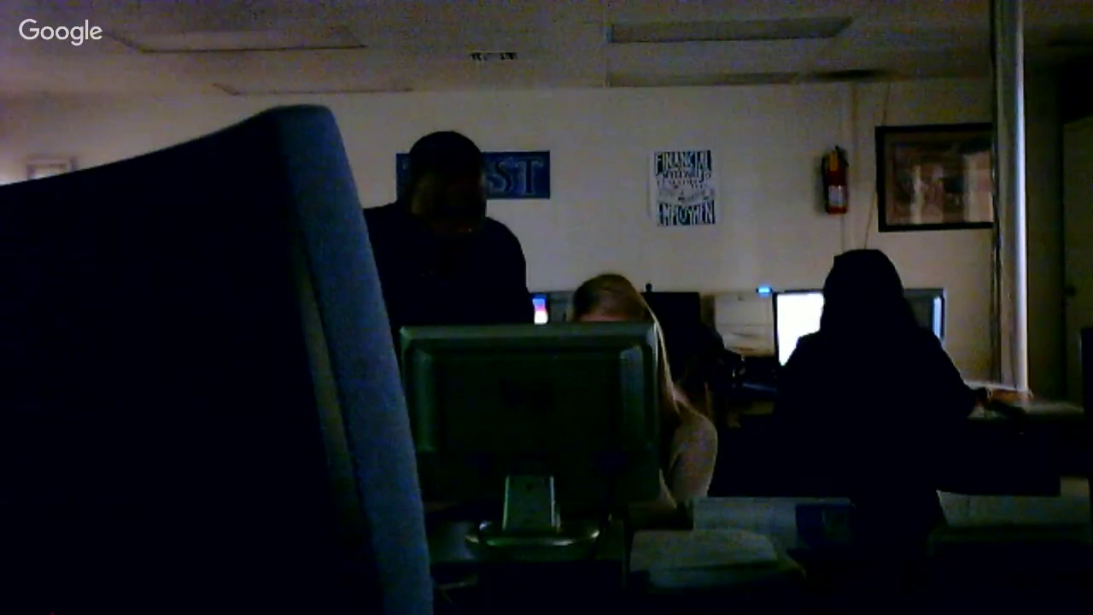
type("rite")
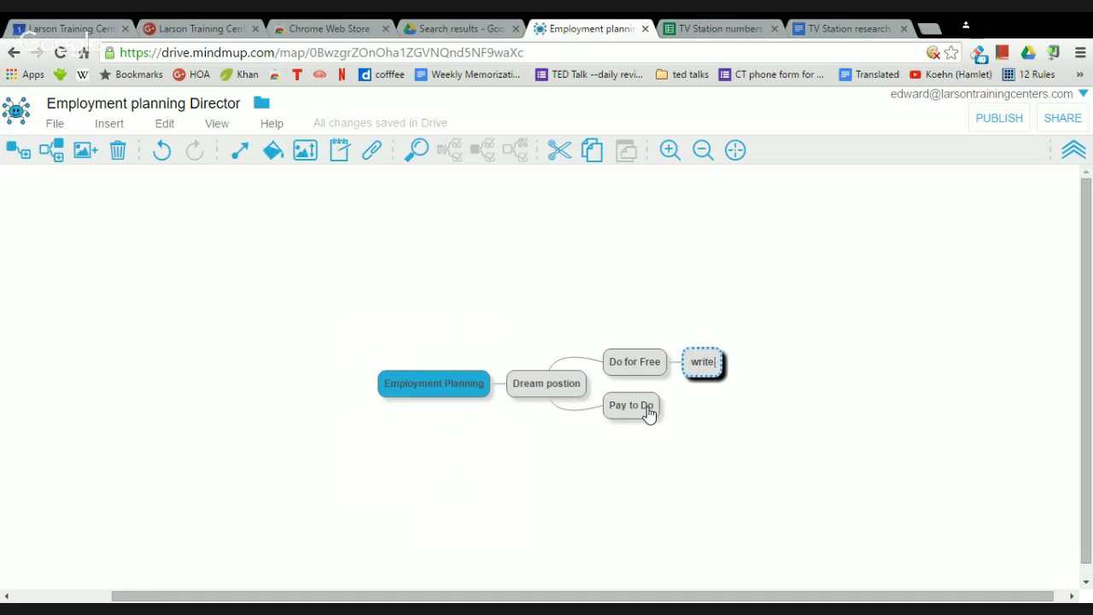
type(" books")
key("Return")
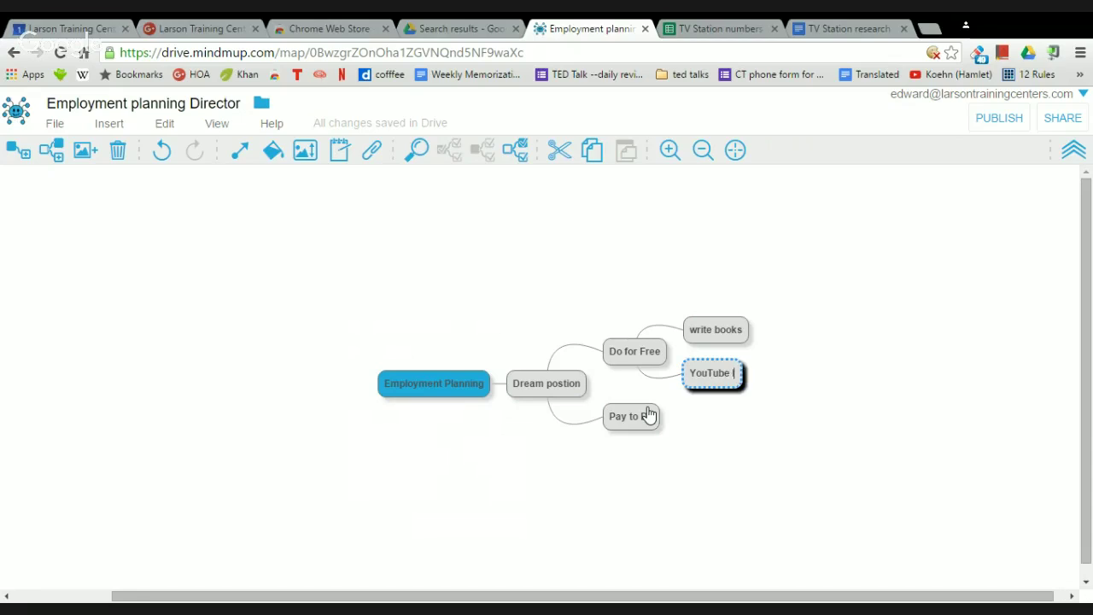
type("tool")
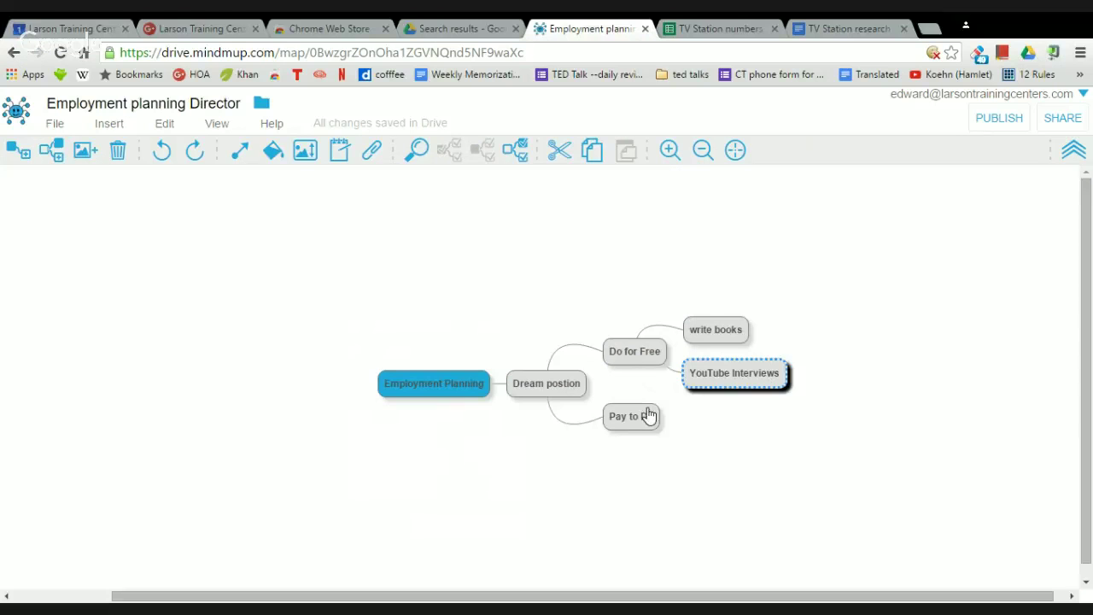
Add a child node named "Work at Larson" to the "Pay to Do" node.
left_click(646, 418)
key("Tab")
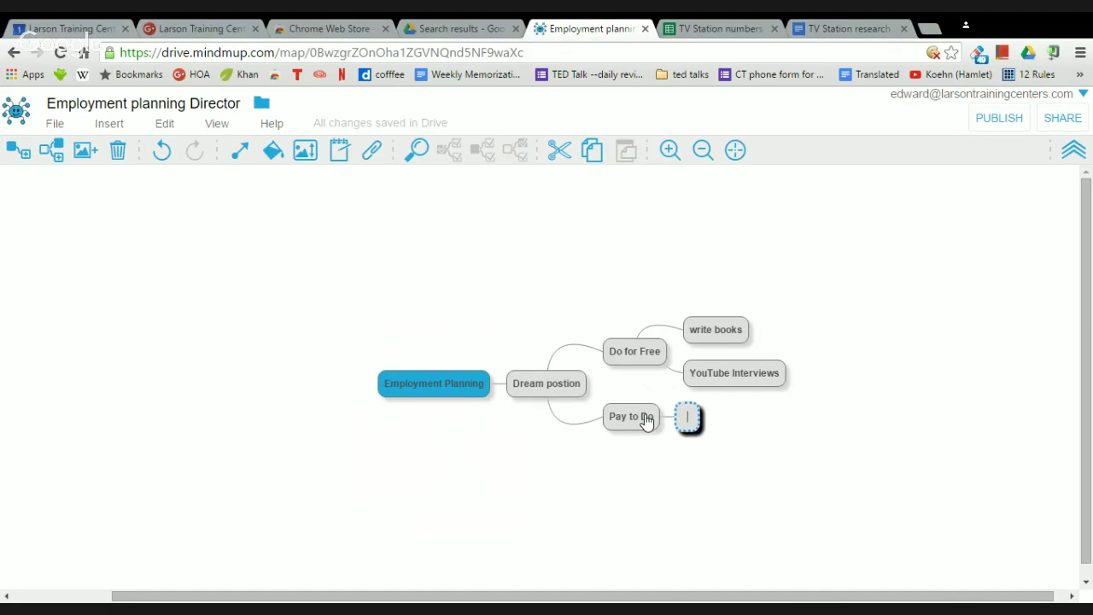
type("Work at Lar")
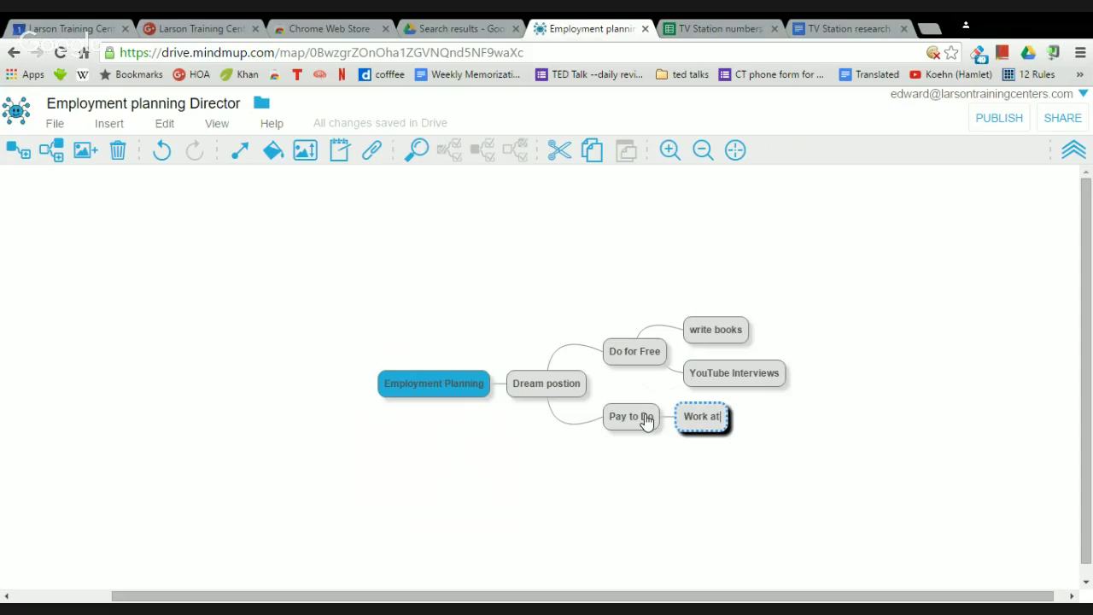
type("son")
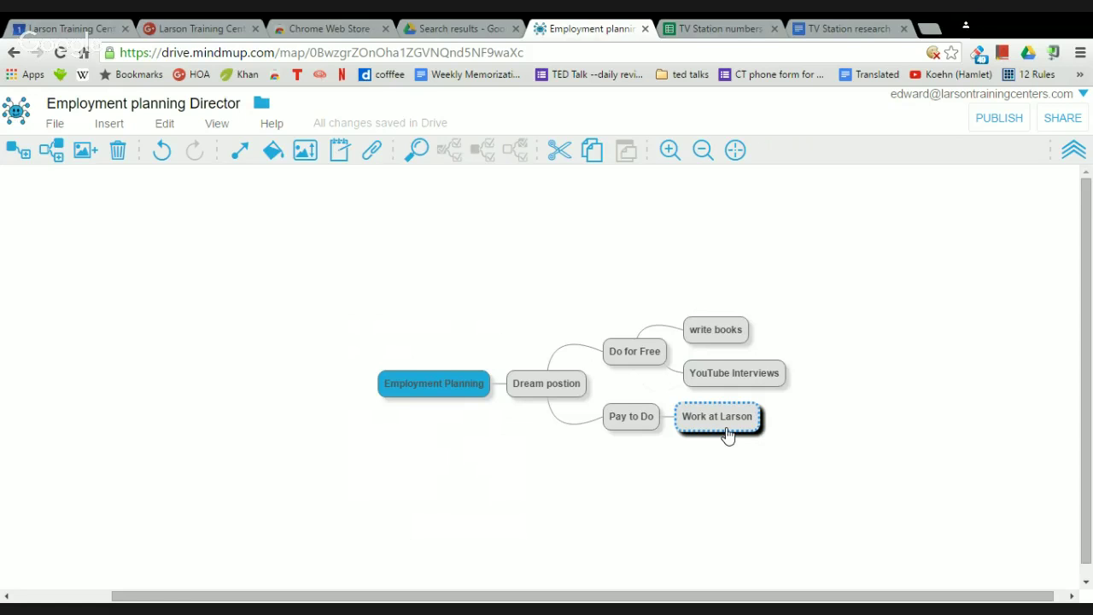
key("Return")
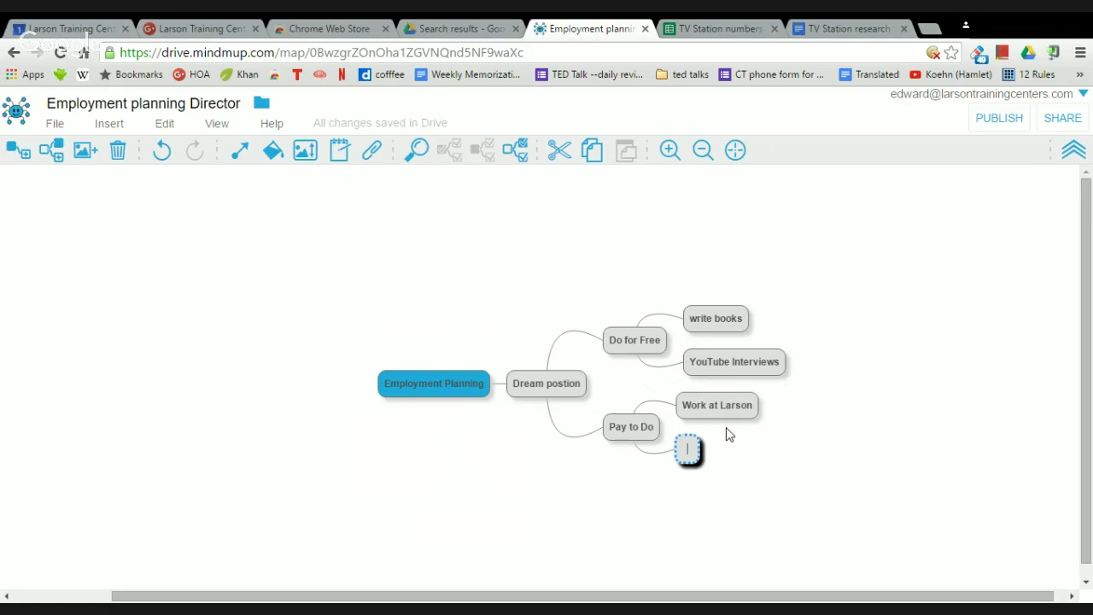
key("Escape")
key("Return")
key("Escape")
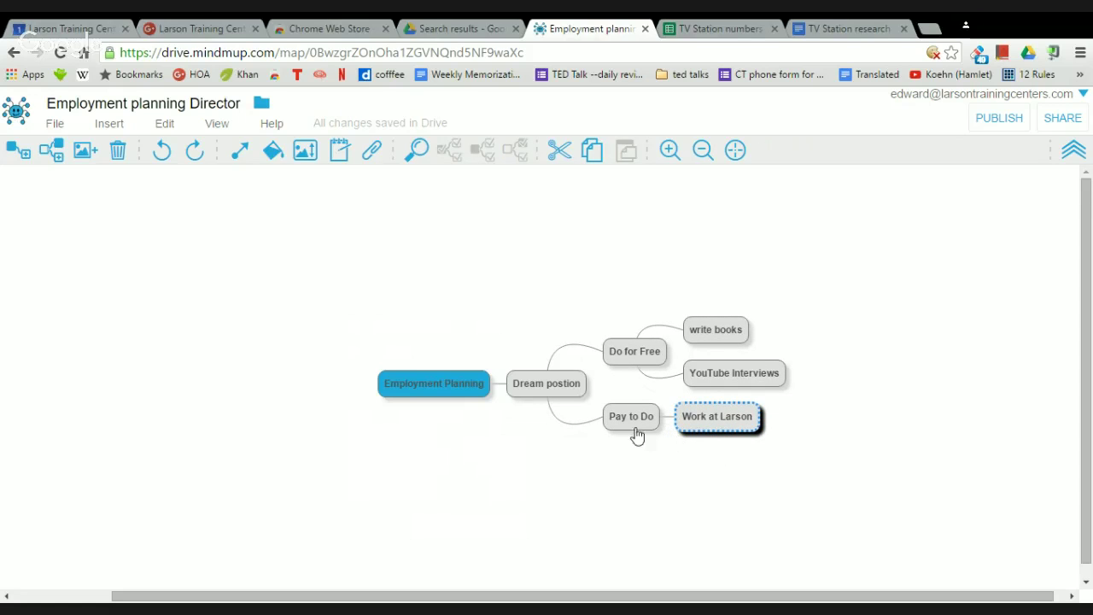
Rename the "Dream postion" node as "1 Dream postion".
left_click(529, 393)
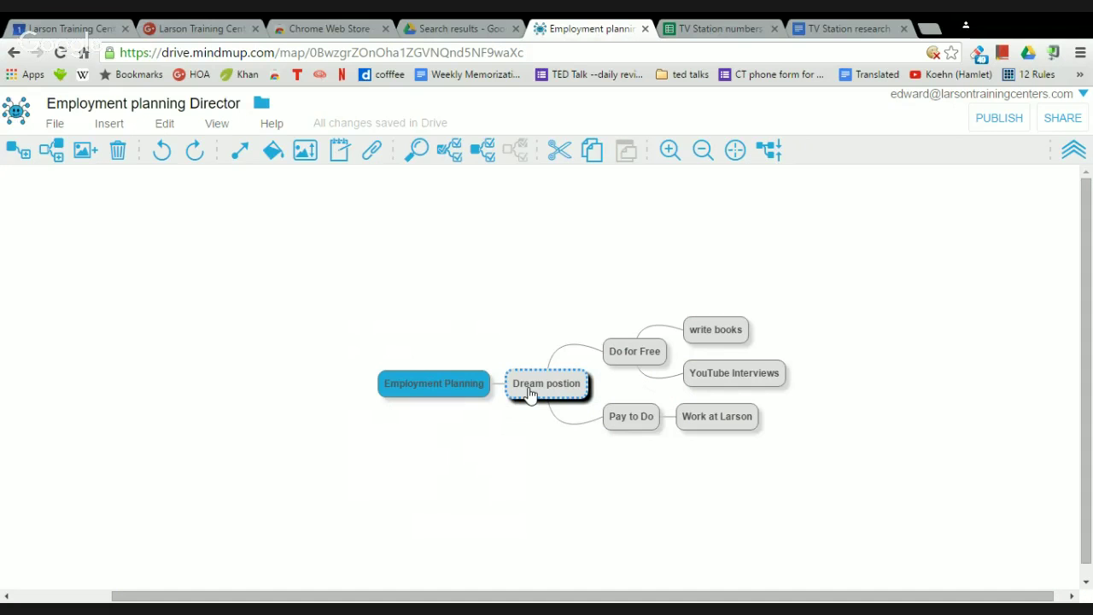
double_click(530, 391)
type("1")
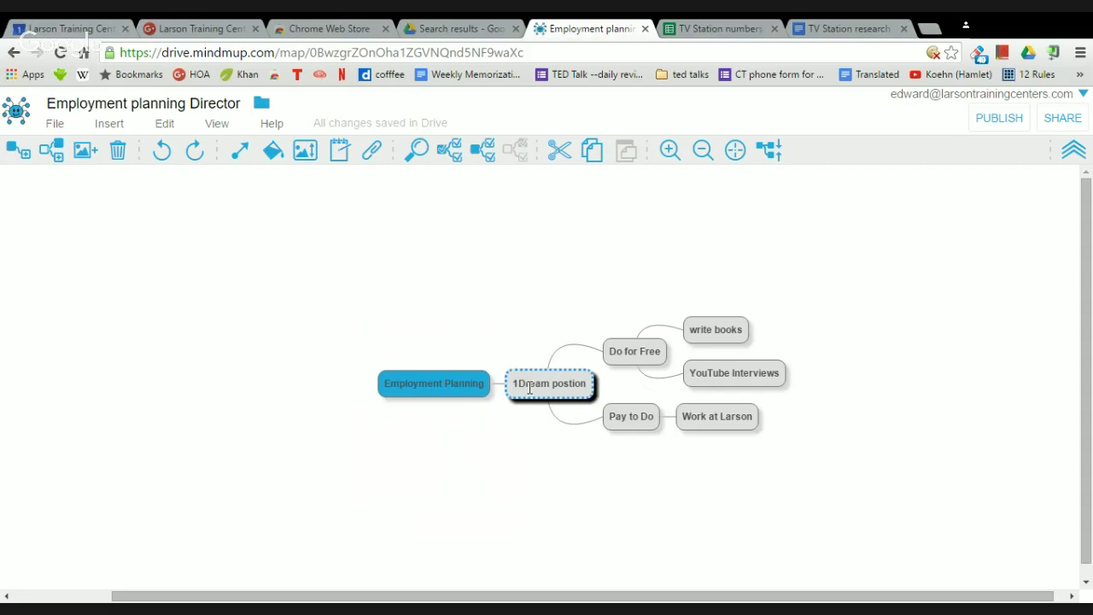
key("Return")
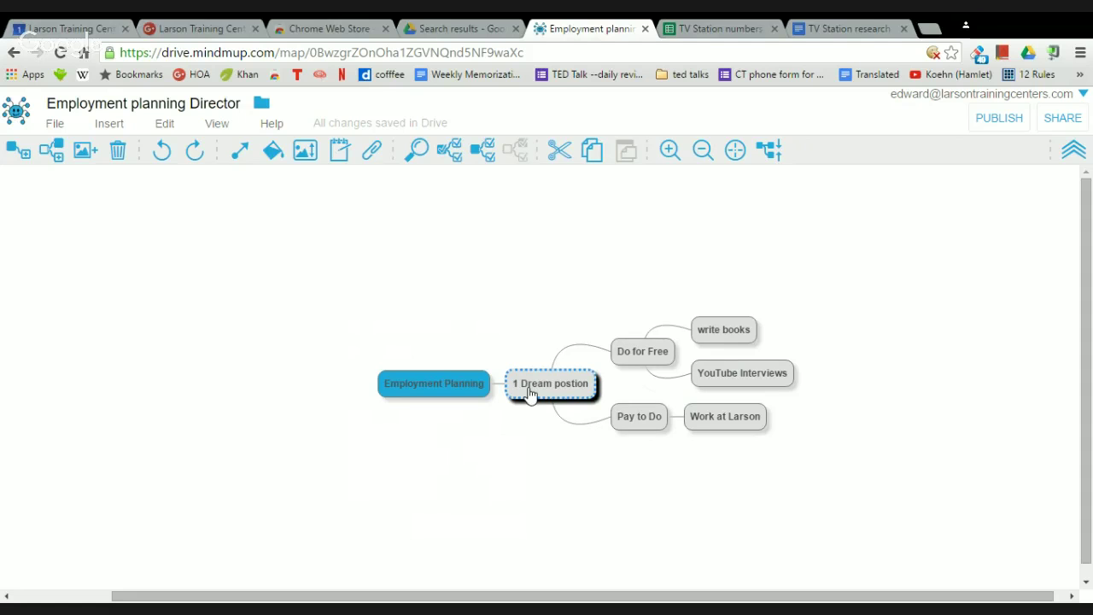
Collapse the "1 Dream postion" branch, expand it again, and leave it collapsed.
left_click(529, 393)
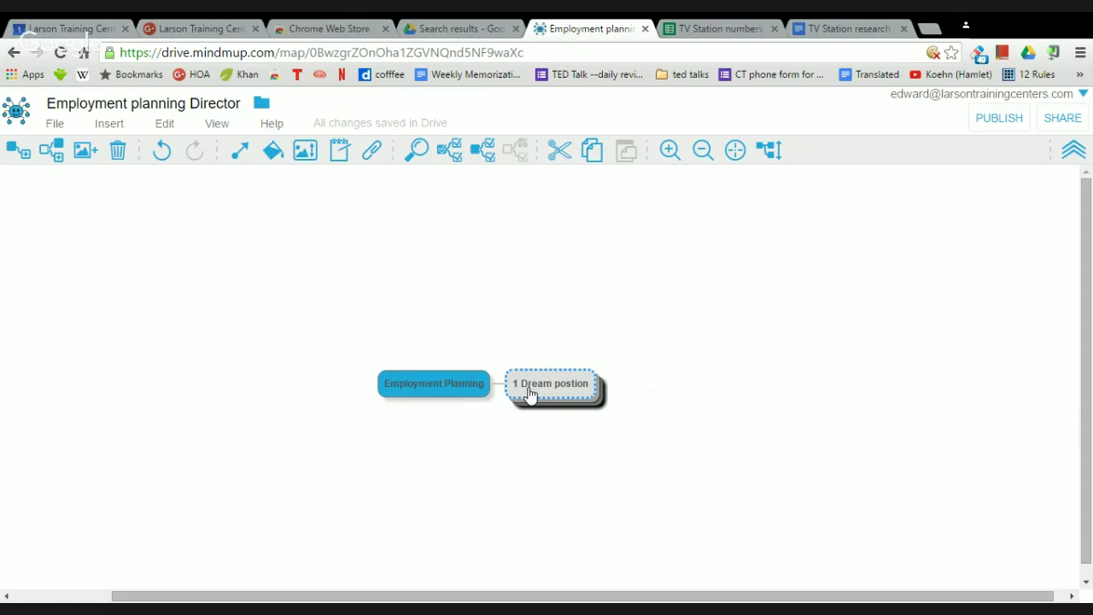
left_click(529, 393)
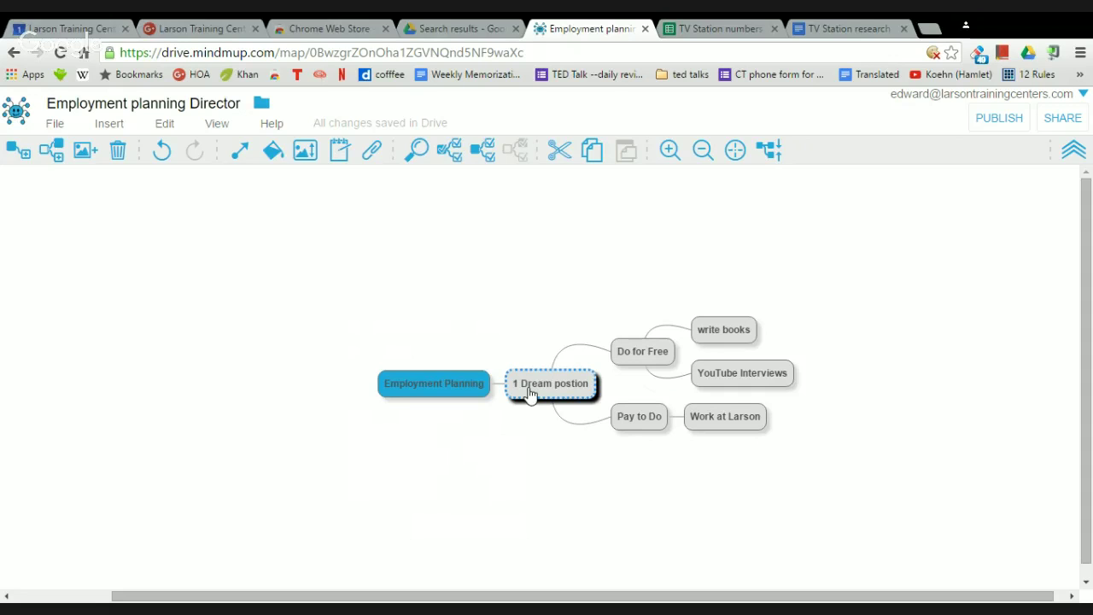
key("slash")
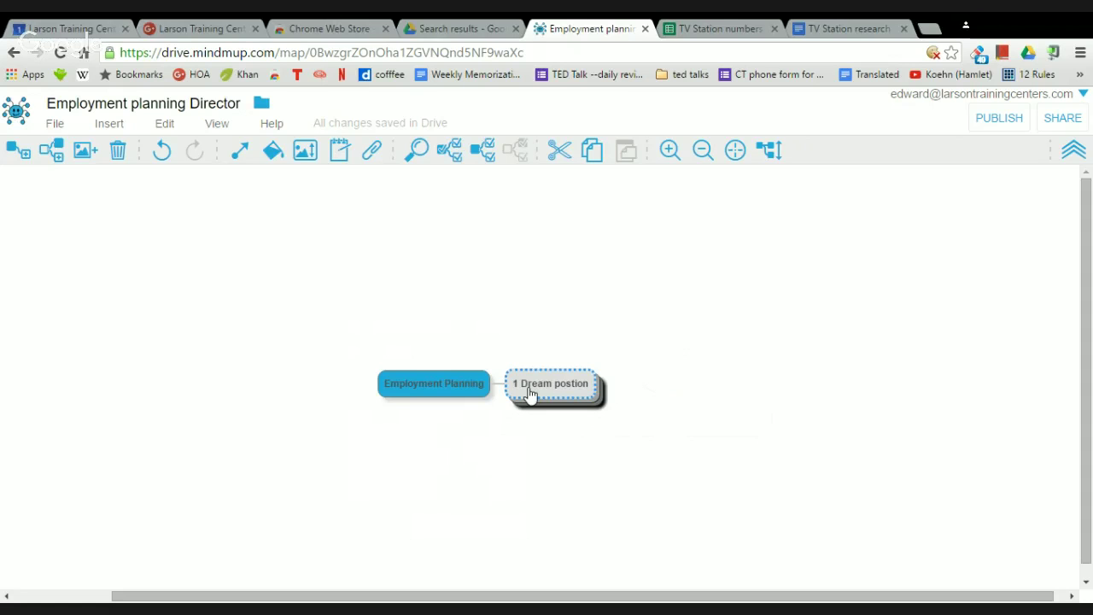
key("Tab")
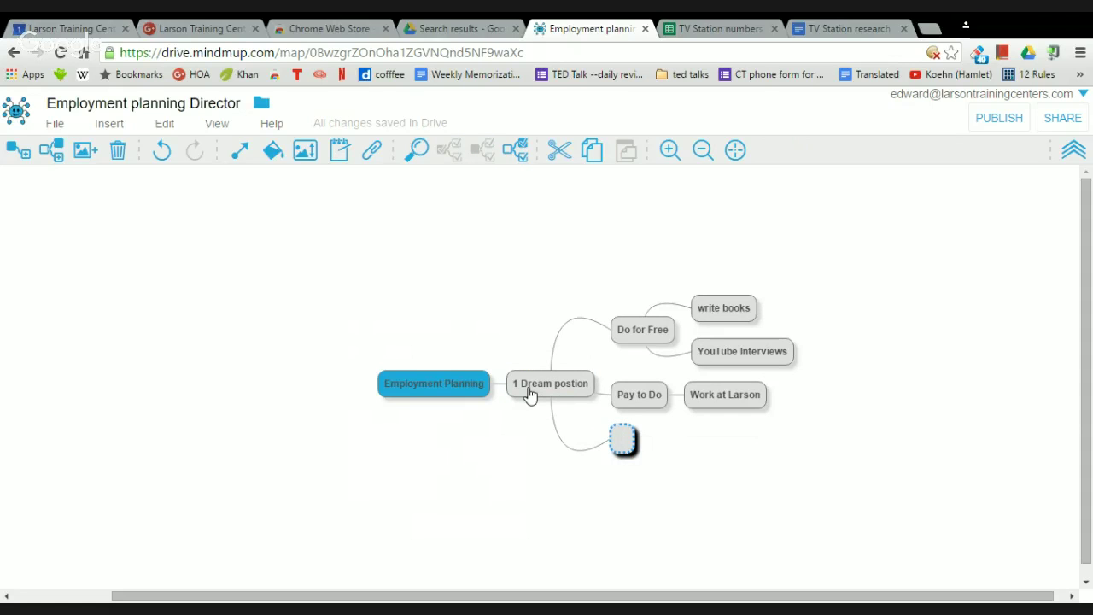
key("ctrl+z")
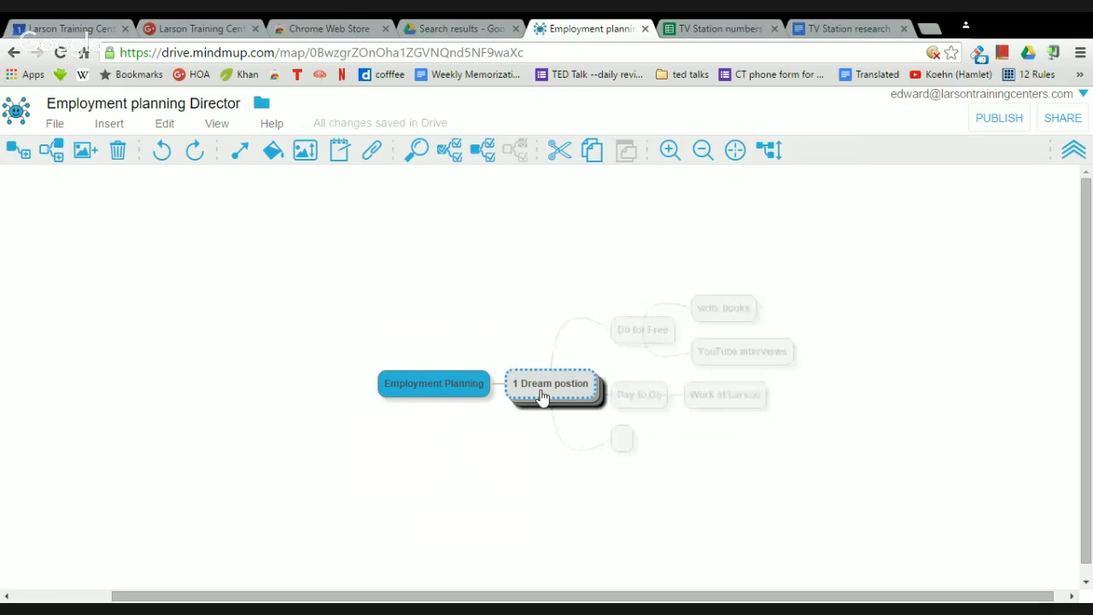
key("Tab")
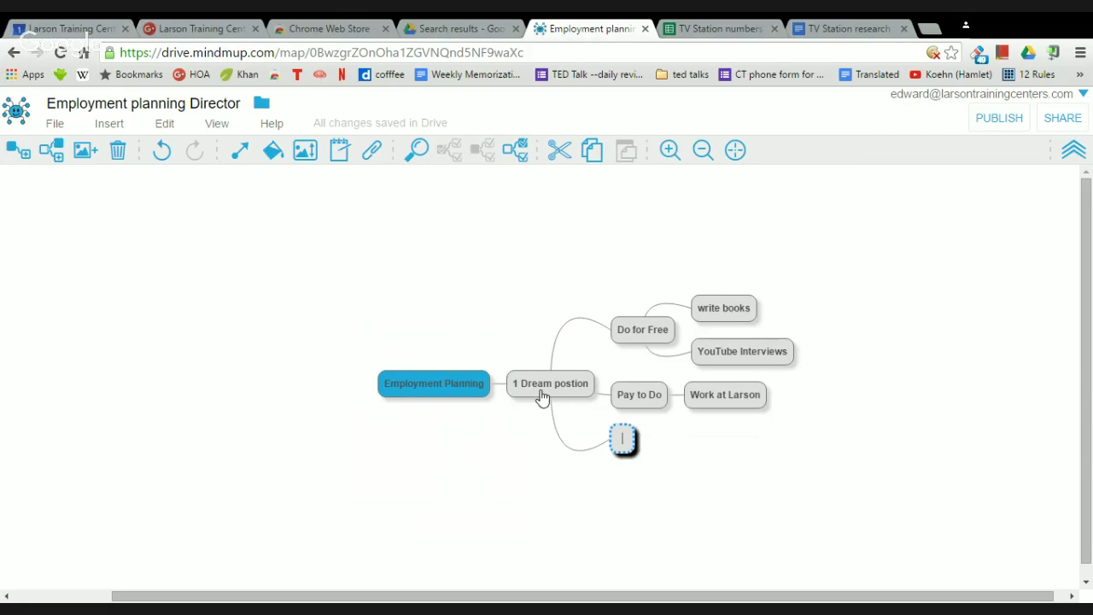
key("ctrl+z")
Add a child node named "2 Possible Employers" to "Employment Planning" and move the "1 Dream postion" branch directly above it.
left_click(417, 396)
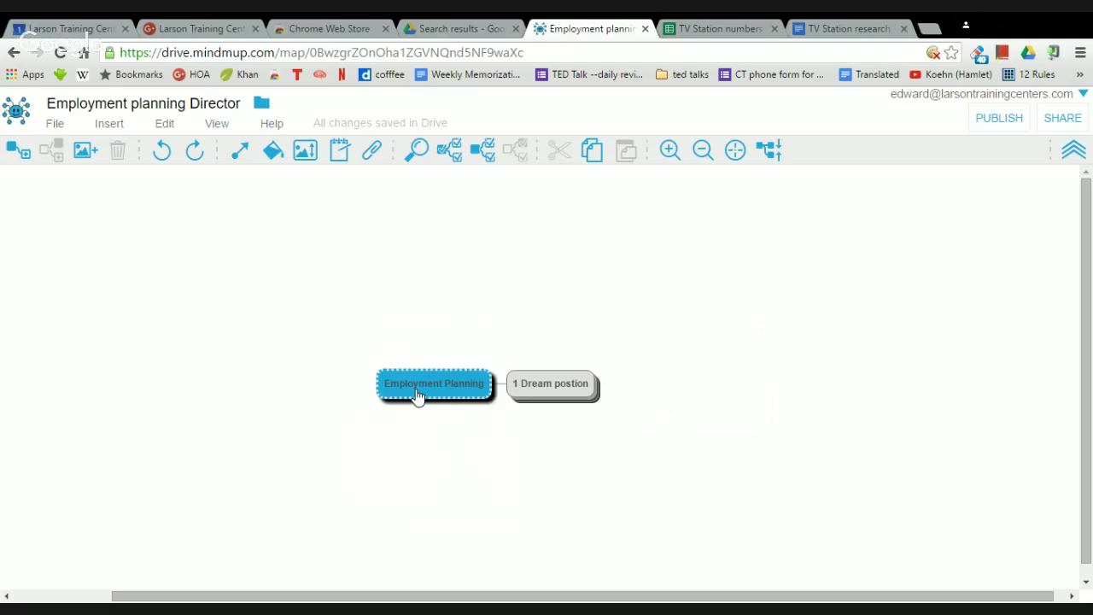
key("Tab")
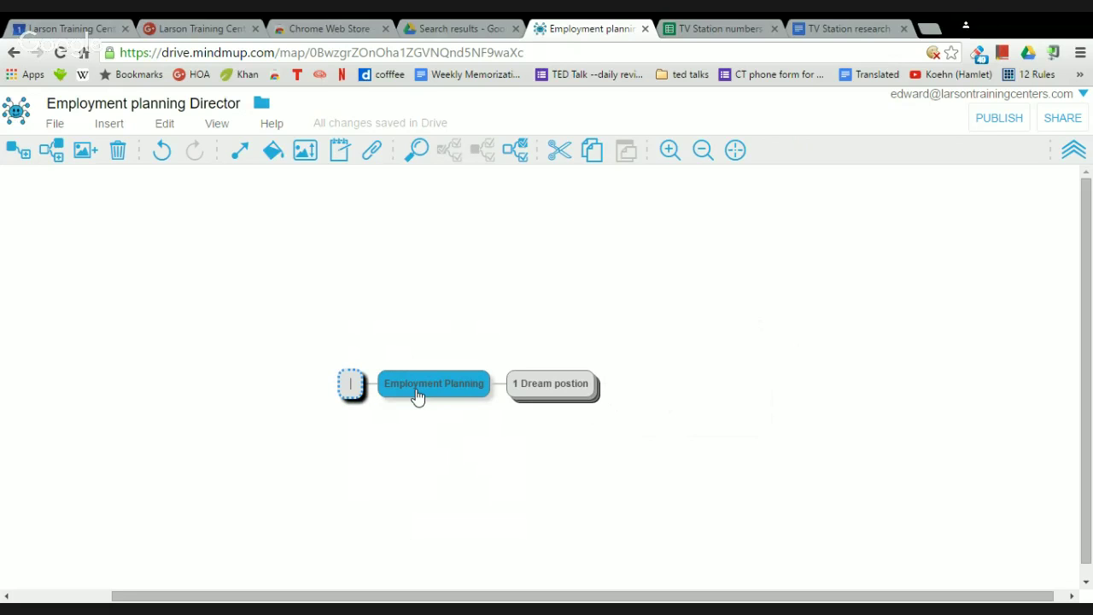
type("2 Possible")
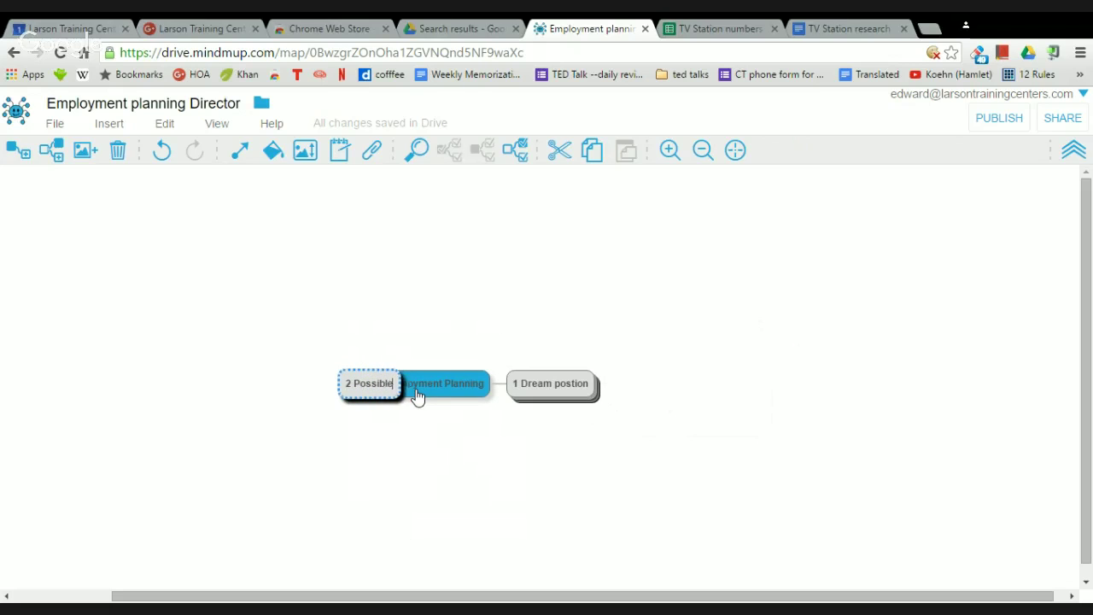
type(" Employers")
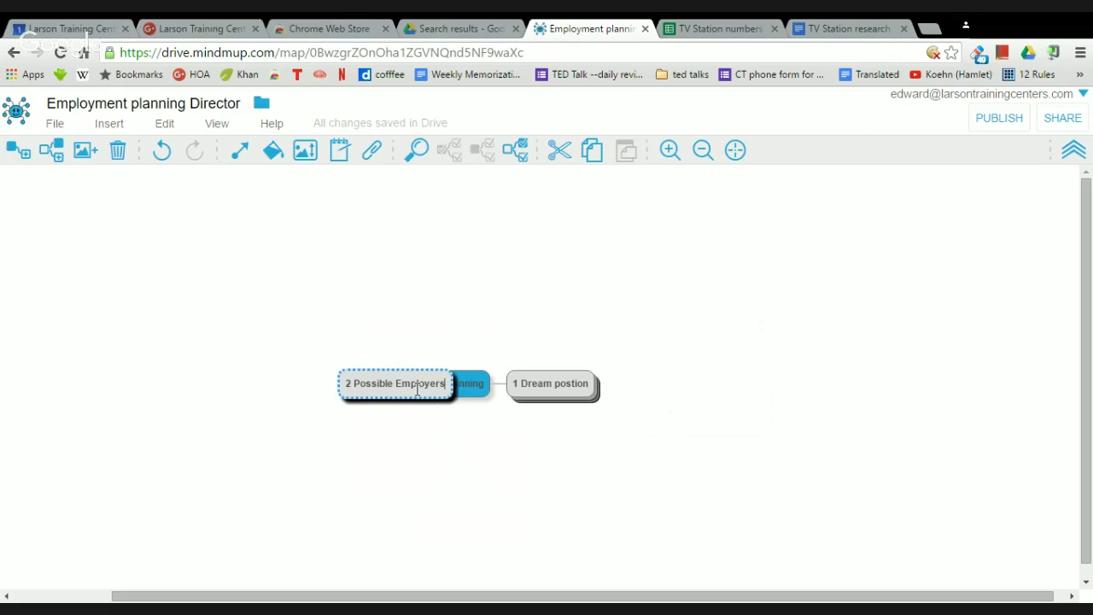
key("Return")
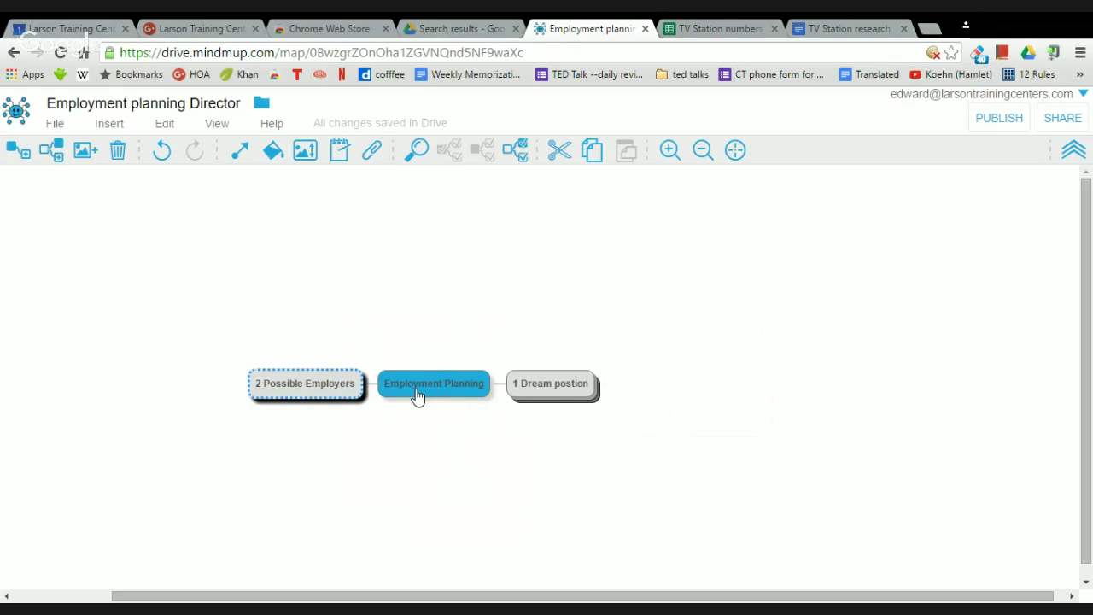
left_click_drag(541, 385, 316, 355)
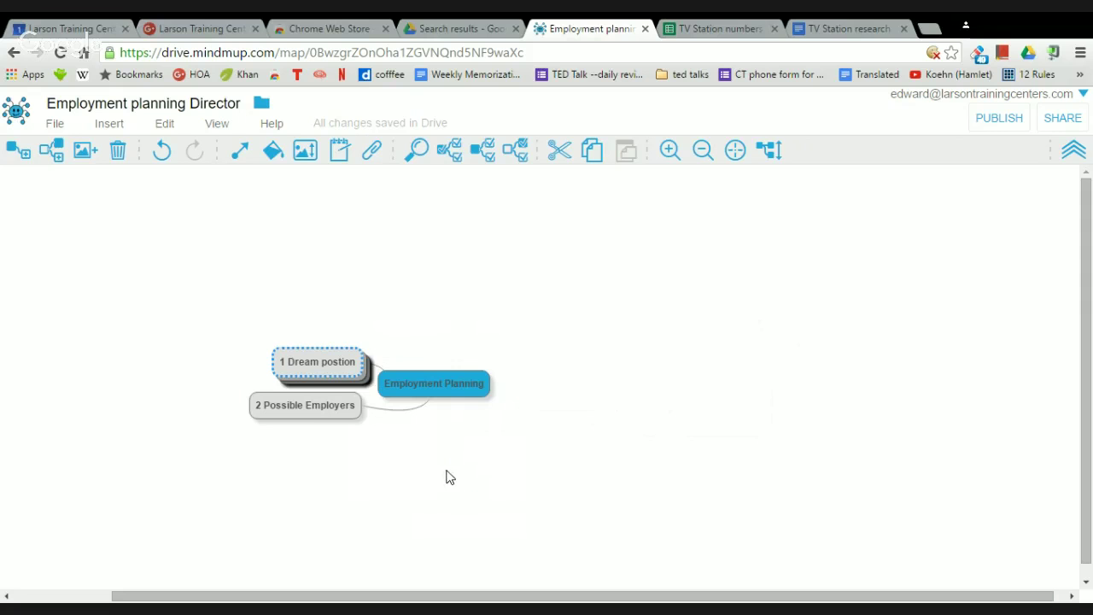
Add the note "choose 3 to 5 employers who do what I want to do" to "2 Possible Employers" and close the notes.
left_click(315, 415)
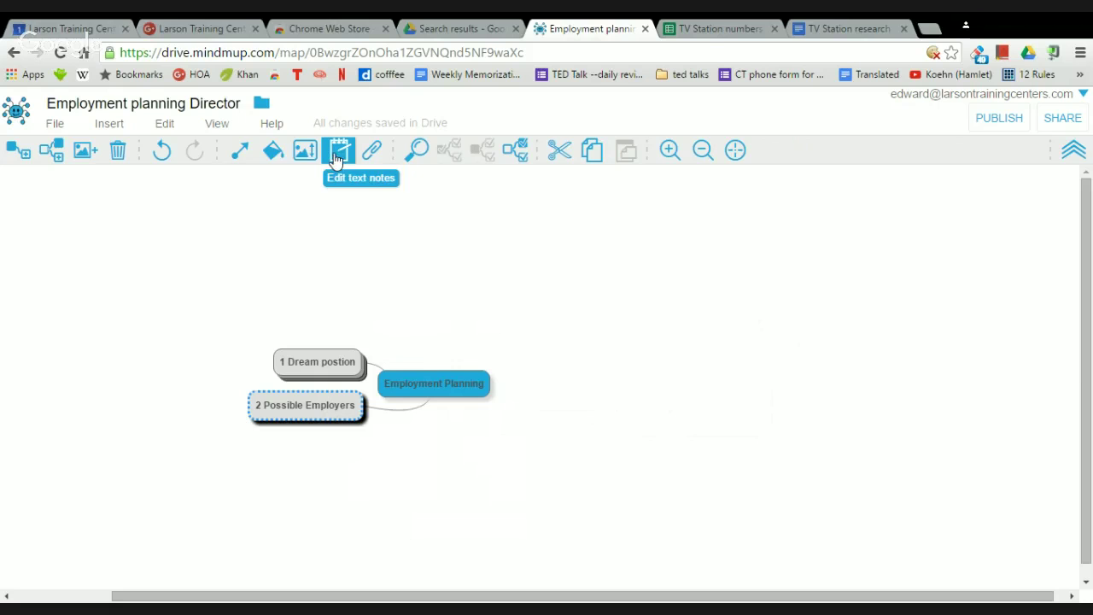
right_click(324, 418)
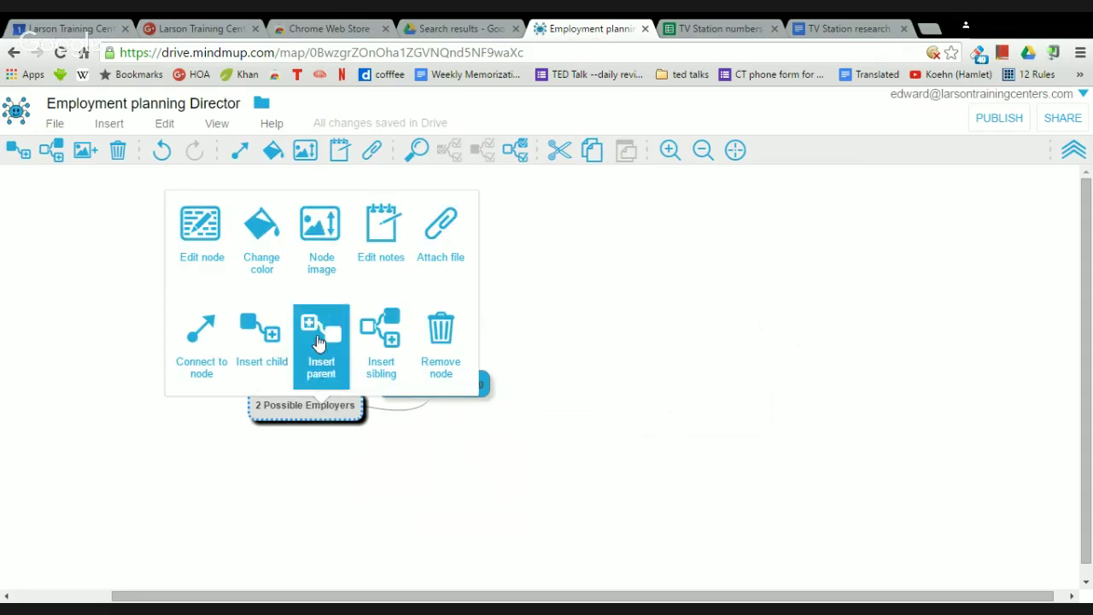
left_click(378, 233)
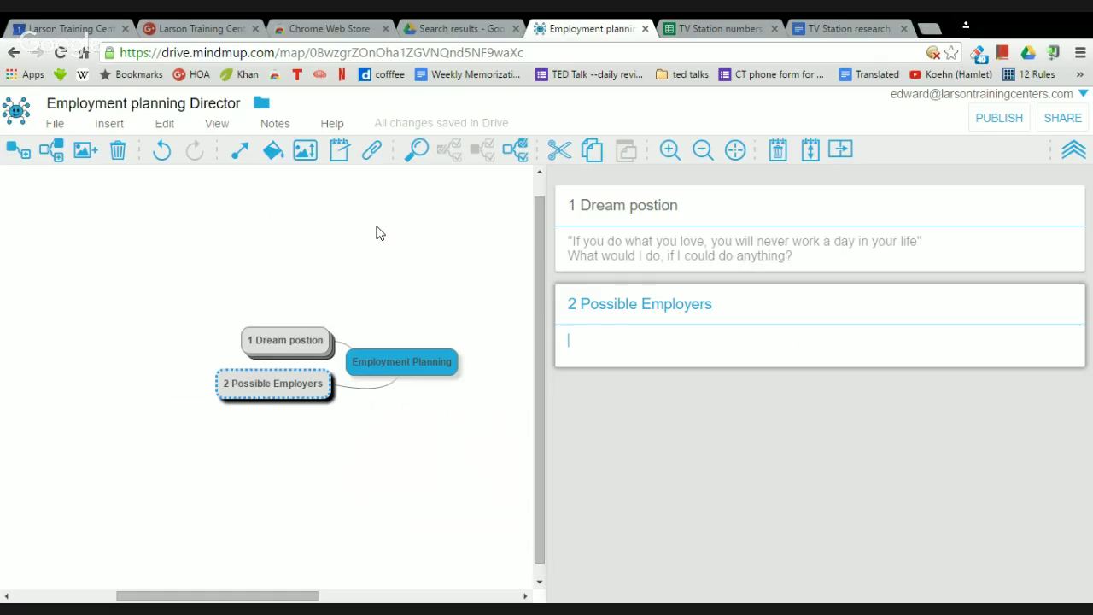
type("choose 3 to 5 employers who do what a")
key("BackSpace")
key("BackSpace")
type("I want to do")
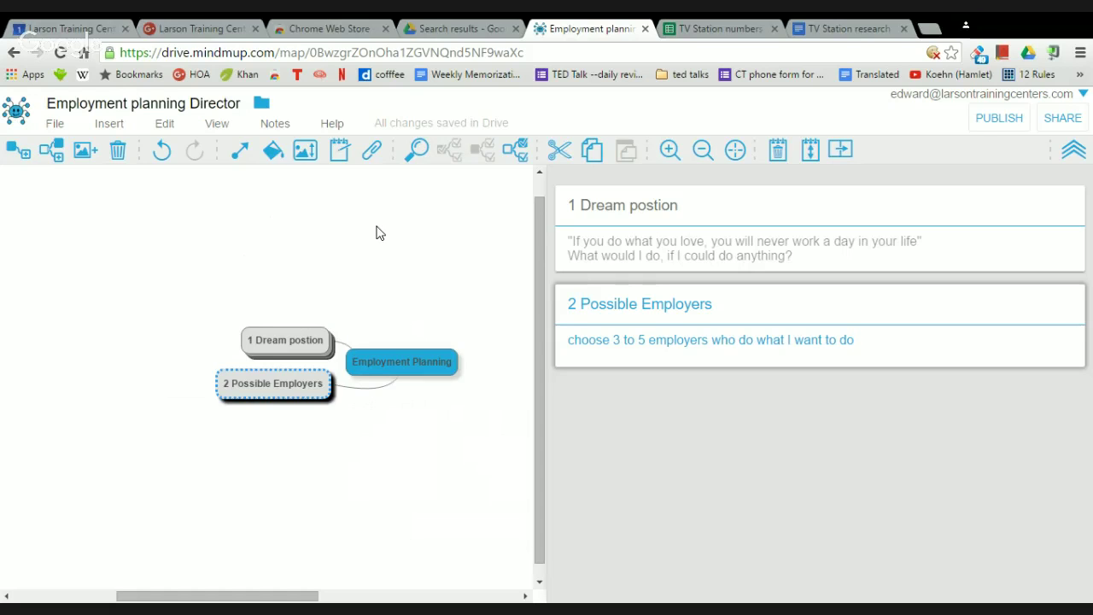
left_click(840, 150)
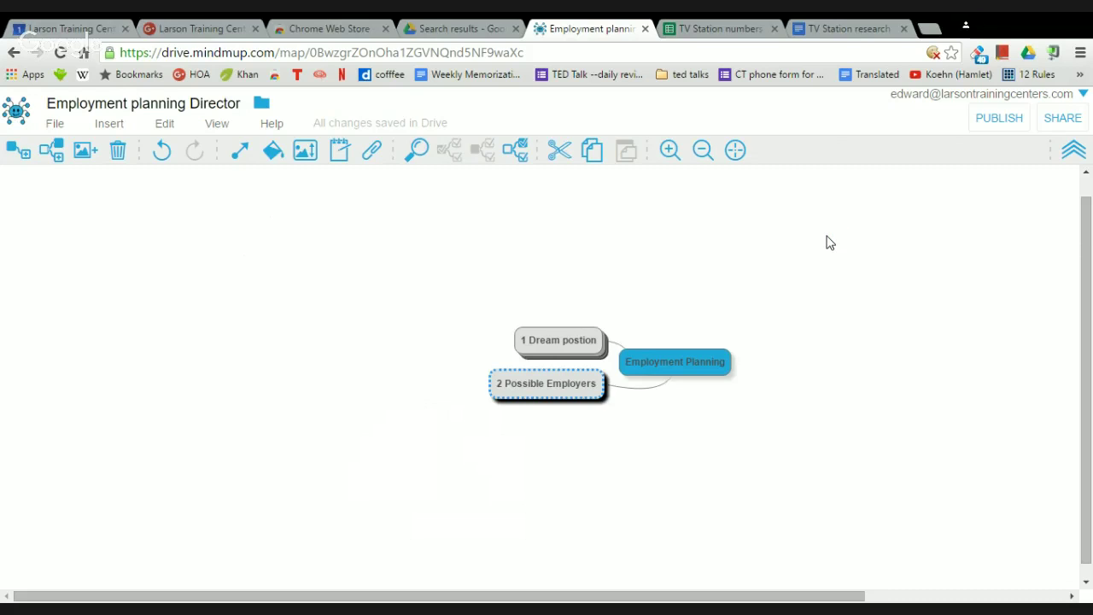
Move the "1 Dream postion" branch to the opposite side of "Employment Planning" from "2 Possible Employers", then expand and collapse it.
left_click_drag(589, 340, 819, 376)
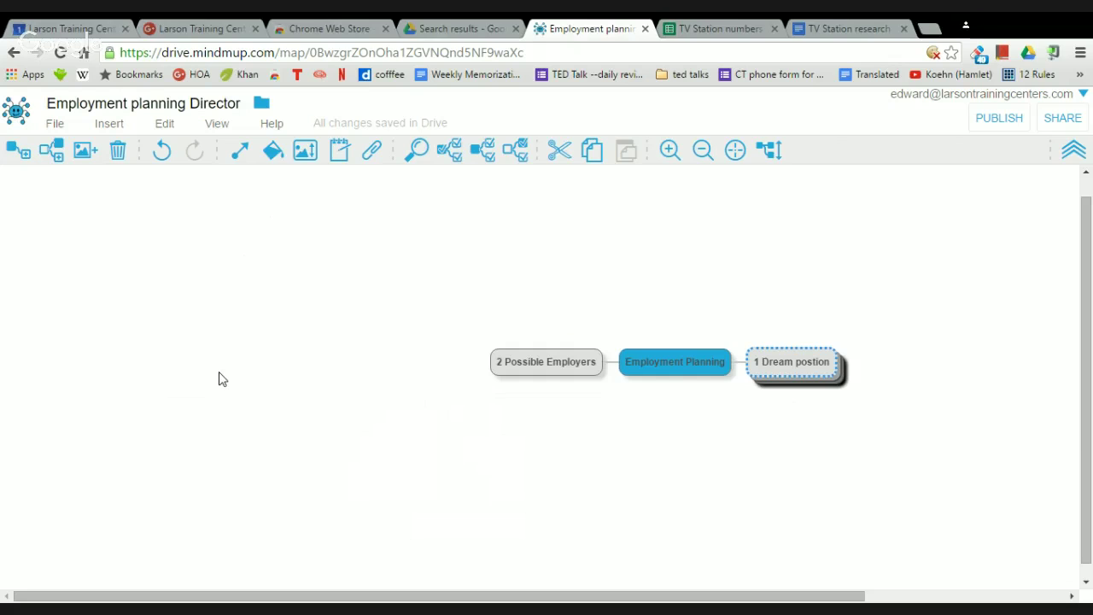
key("slash")
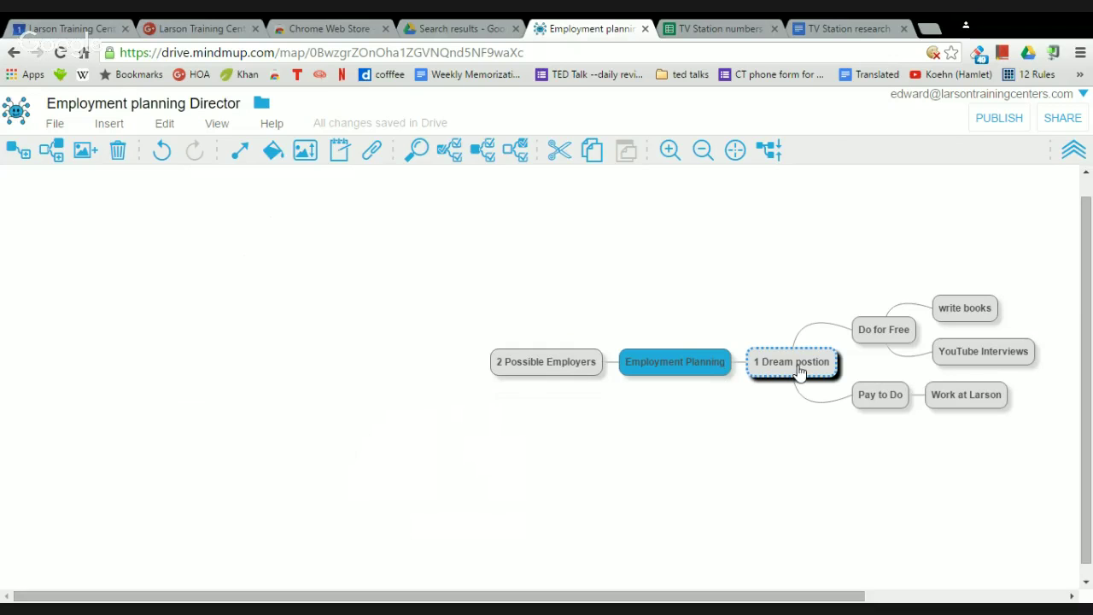
key("slash")
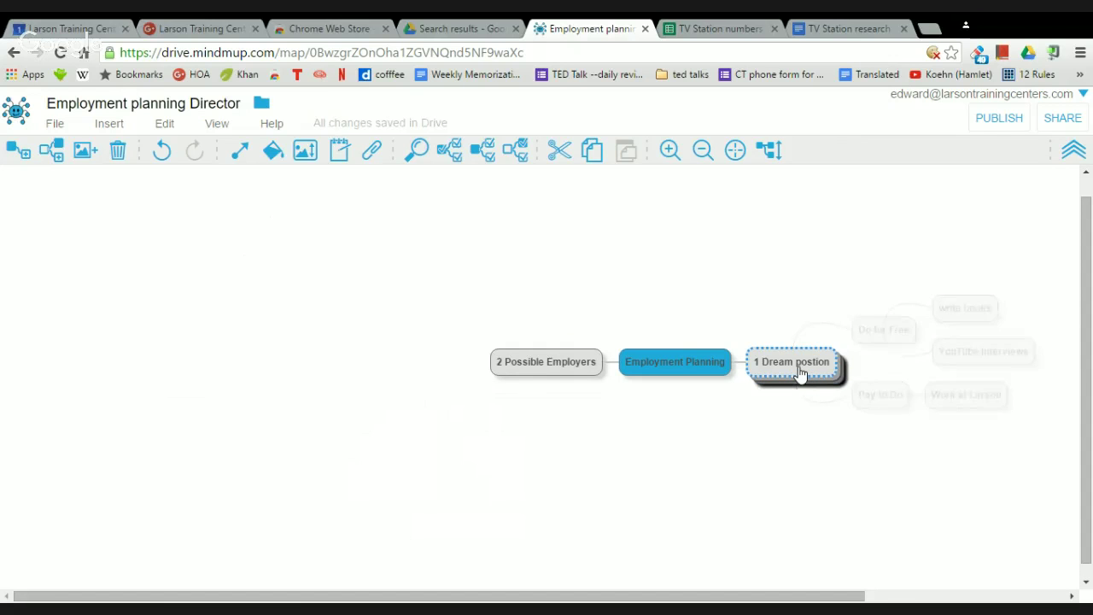